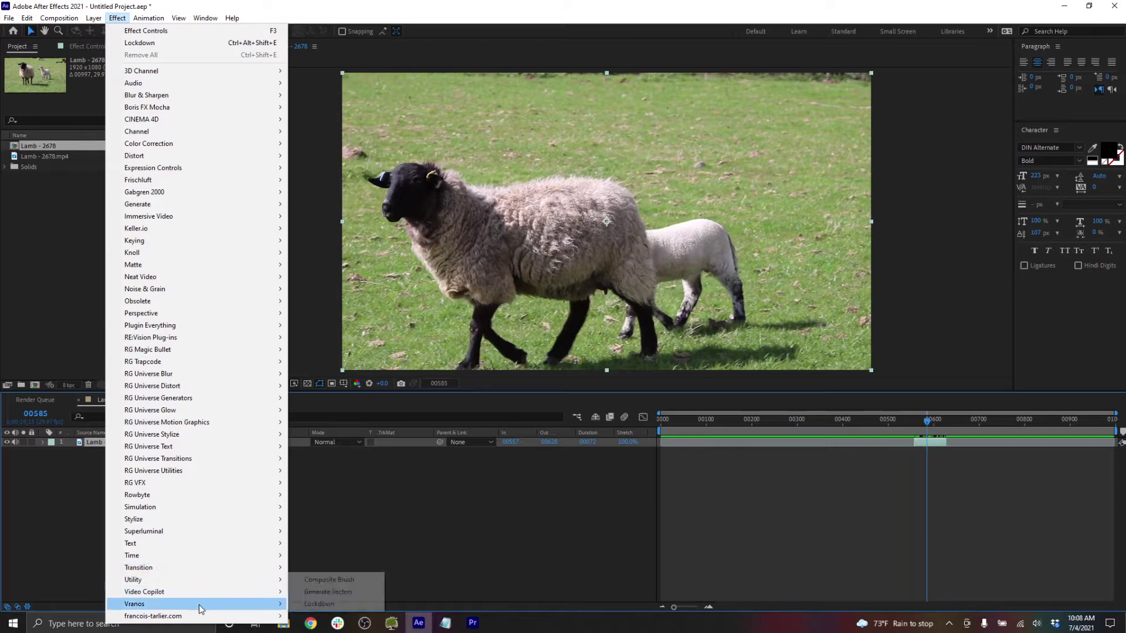
# - Apply the Lockdown effect to the lamb footage and lasso a tracking mesh across the sheep's body in its popout window
pyautogui.click(332, 605)
pyautogui.click(154, 78)
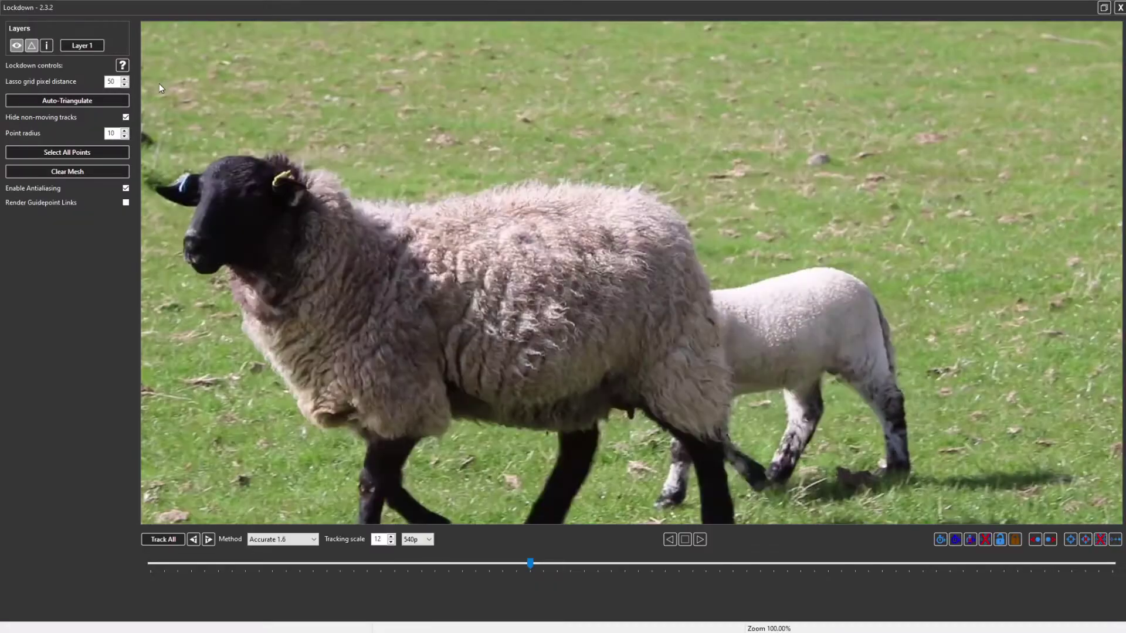
pyautogui.moveTo(499, 304); pyautogui.dragTo(709, 289)
pyautogui.moveTo(553, 386)
pyautogui.mouseDown()
pyautogui.moveTo(898, 374)
pyautogui.moveTo(902, 296)
pyautogui.moveTo(887, 233)
pyautogui.moveTo(859, 195)
pyautogui.moveTo(712, 185)
pyautogui.moveTo(641, 205)
pyautogui.moveTo(487, 193)
pyautogui.mouseUp()
pyautogui.moveTo(455, 258); pyautogui.dragTo(457, 259)
pyautogui.moveTo(687, 260)
pyautogui.mouseDown()
pyautogui.moveTo(562, 284)
pyautogui.moveTo(590, 272)
pyautogui.mouseUp()
pyautogui.scroll(-2, 562, 284)
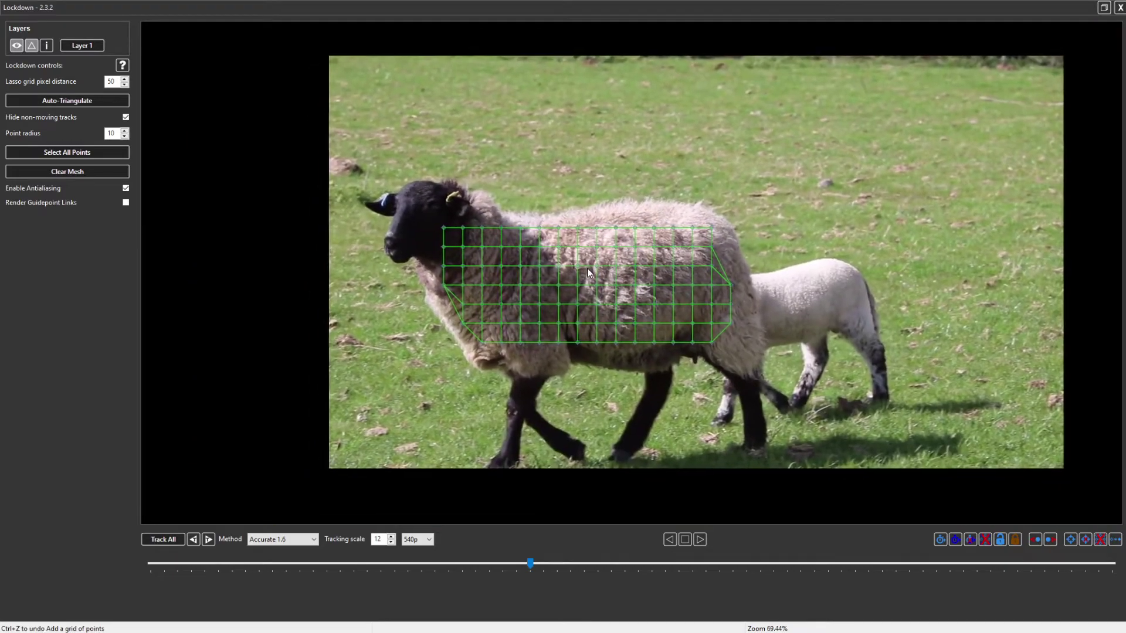
# - Track the mesh through all frames with the Accurate 1.6 method and scrub through the result
pyautogui.click(309, 543)
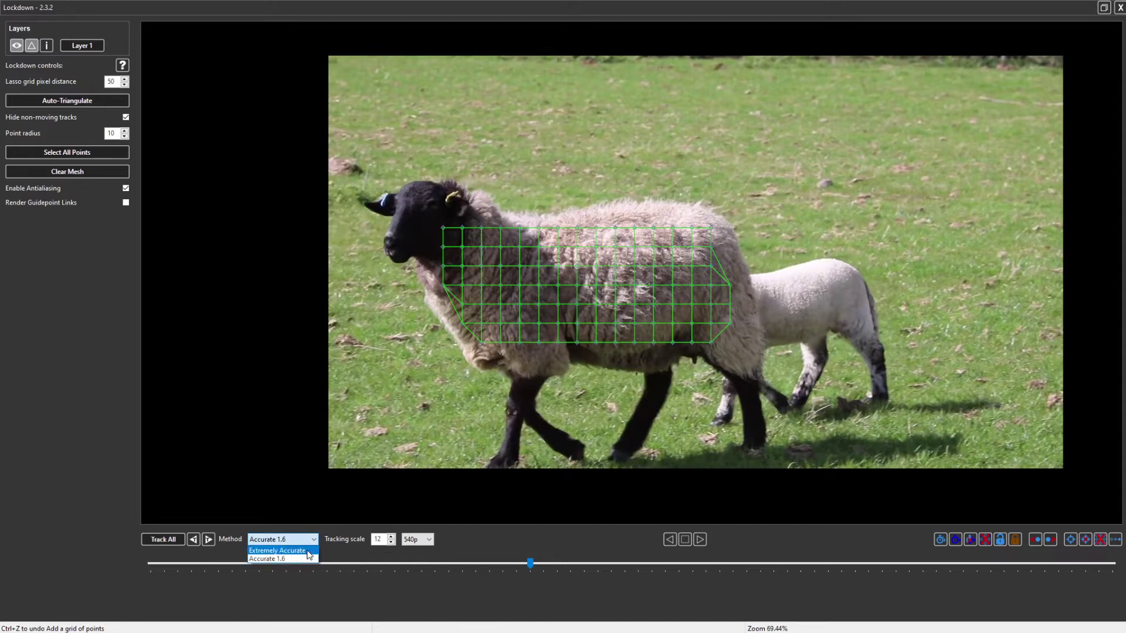
pyautogui.click(315, 541)
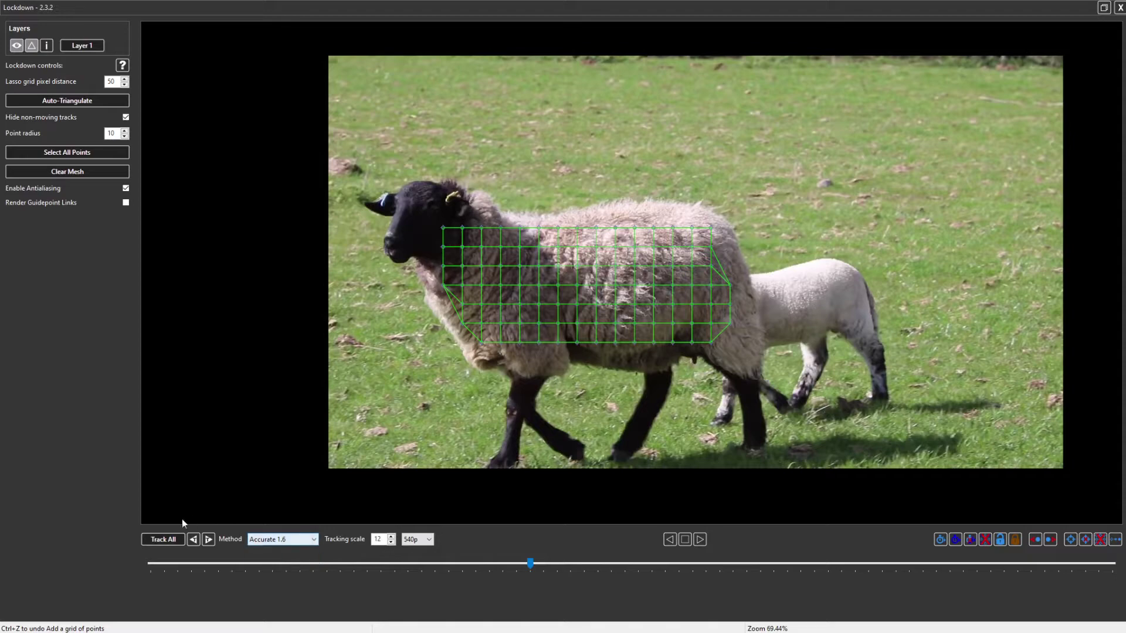
pyautogui.click(162, 542)
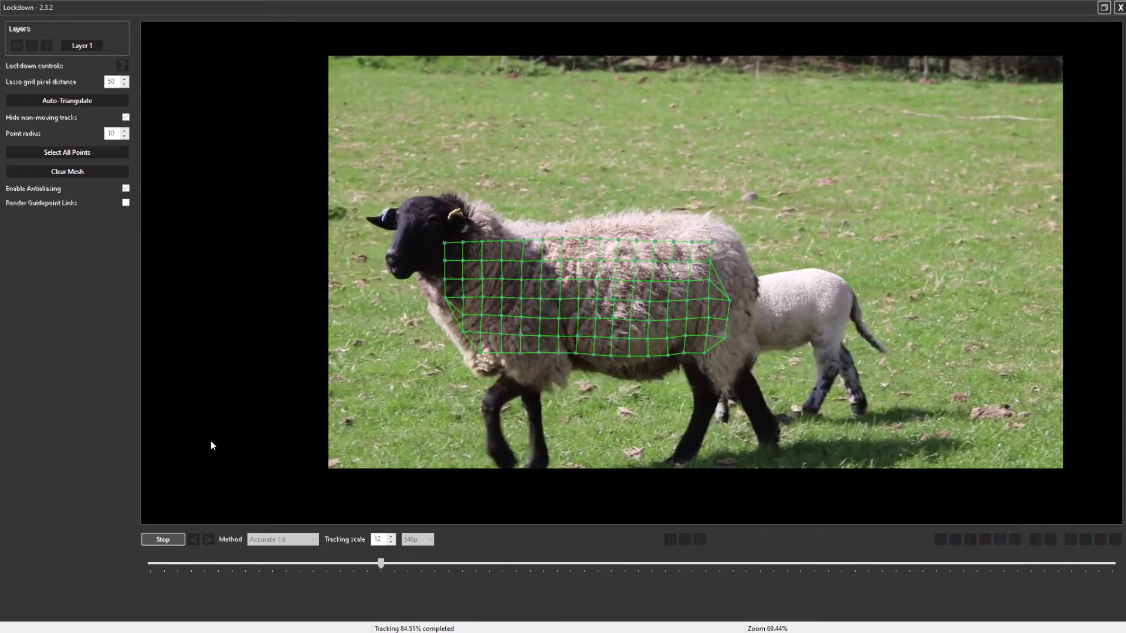
pyautogui.moveTo(530, 564); pyautogui.dragTo(555, 557)
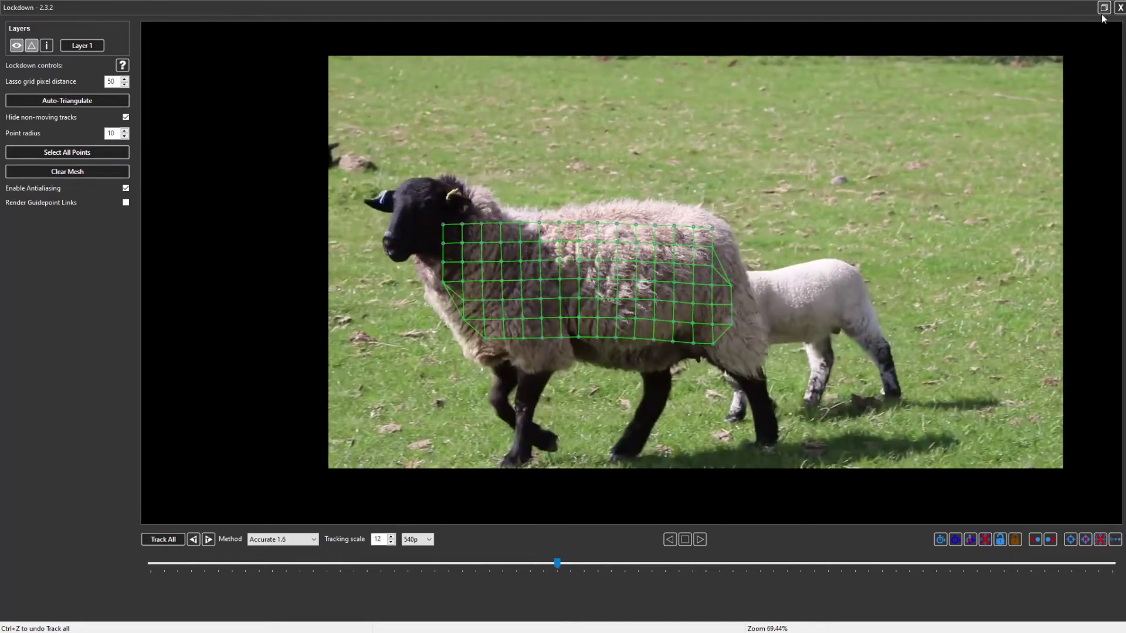
# - Close the tracking window and lock down the tracked mesh at frame 592
pyautogui.click(1120, 9)
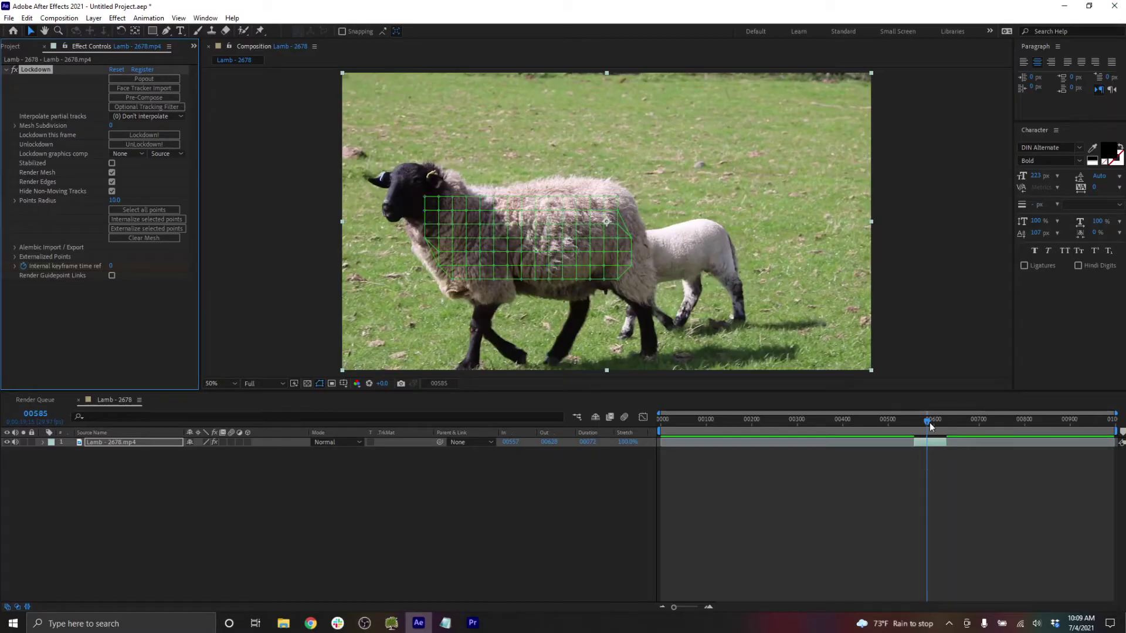
pyautogui.moveTo(925, 421); pyautogui.dragTo(929, 422)
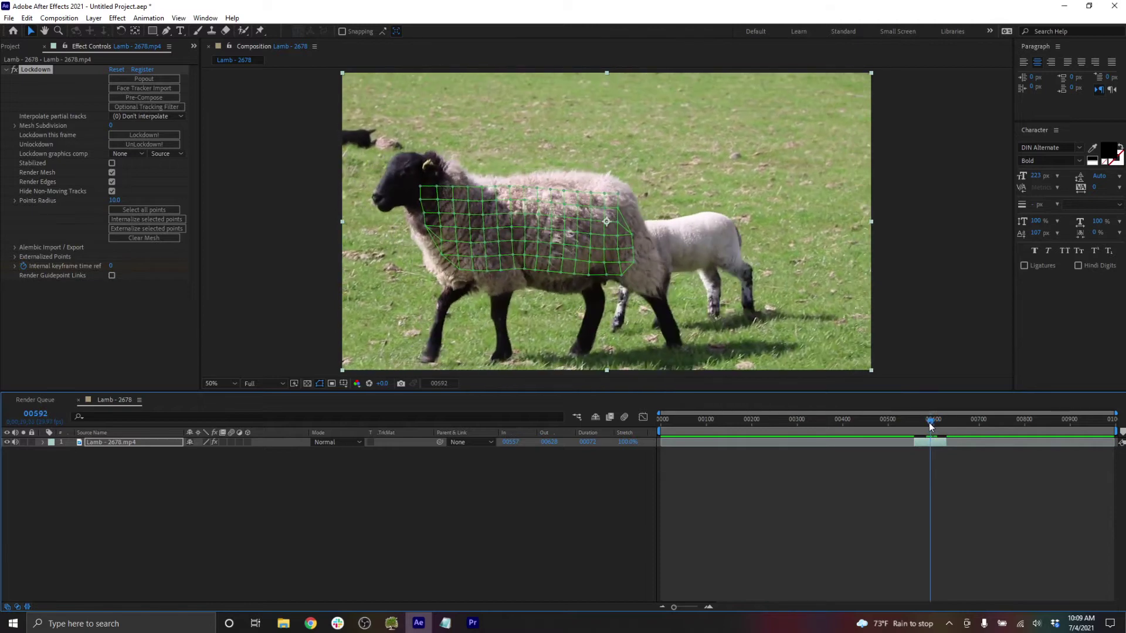
pyautogui.click(165, 132)
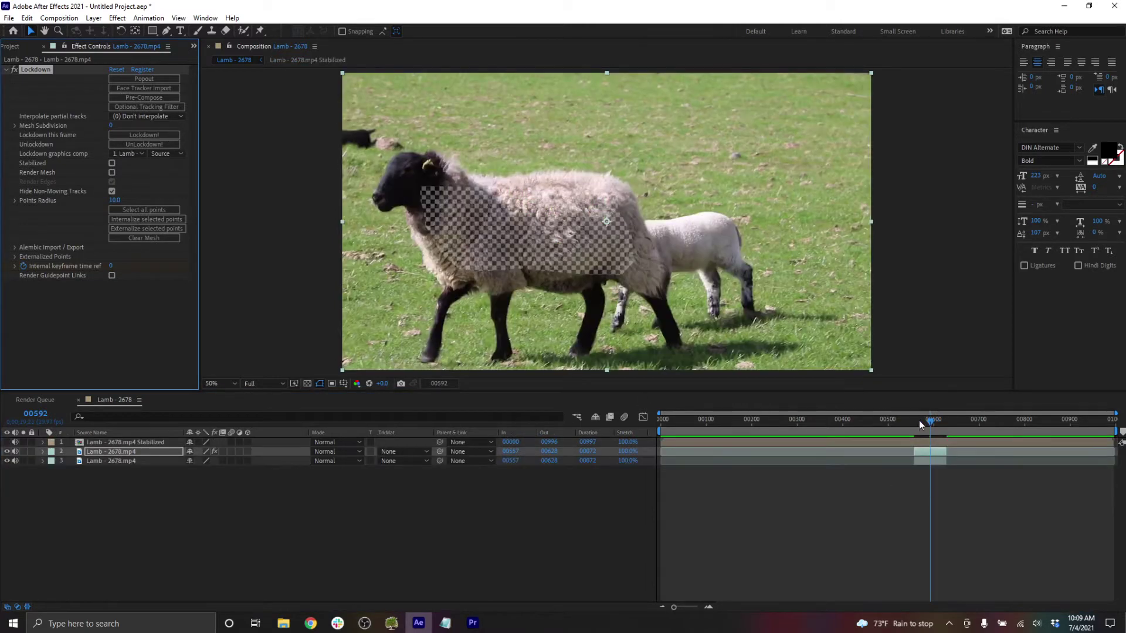
# - Set the work area to the footage layer's in and out points, frames 557 to 628
pyautogui.moveTo(920, 422); pyautogui.dragTo(916, 423)
pyautogui.press('b')
pyautogui.press('o')
pyautogui.press('n')
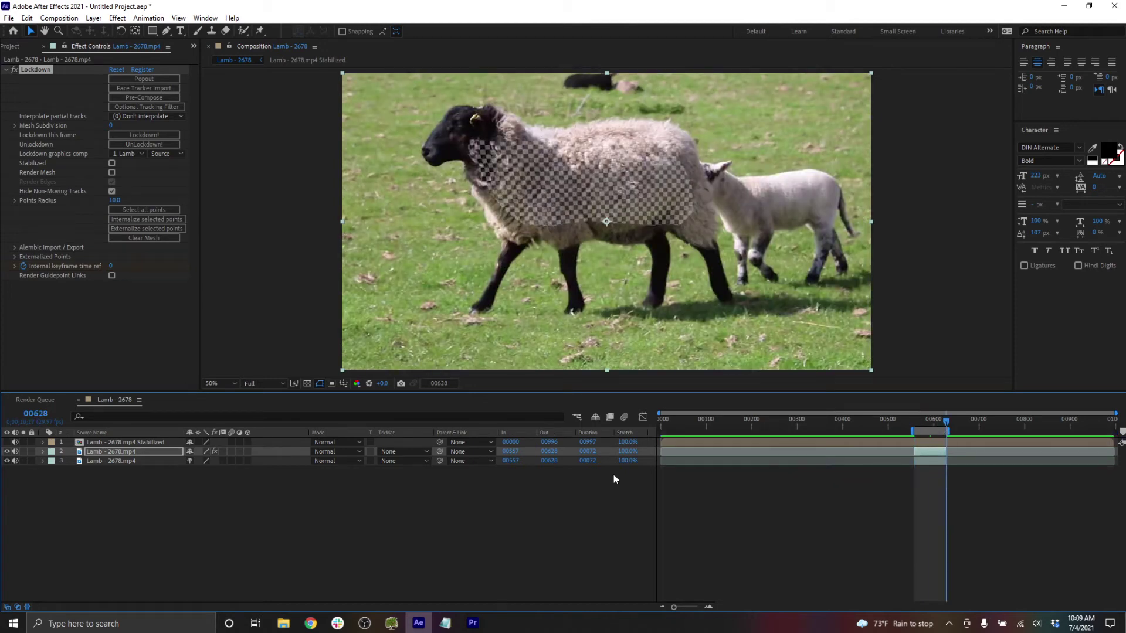
# - Preview the bottom footage layer and the Lockdown layer each in isolation
pyautogui.click(24, 461)
pyautogui.press('space')
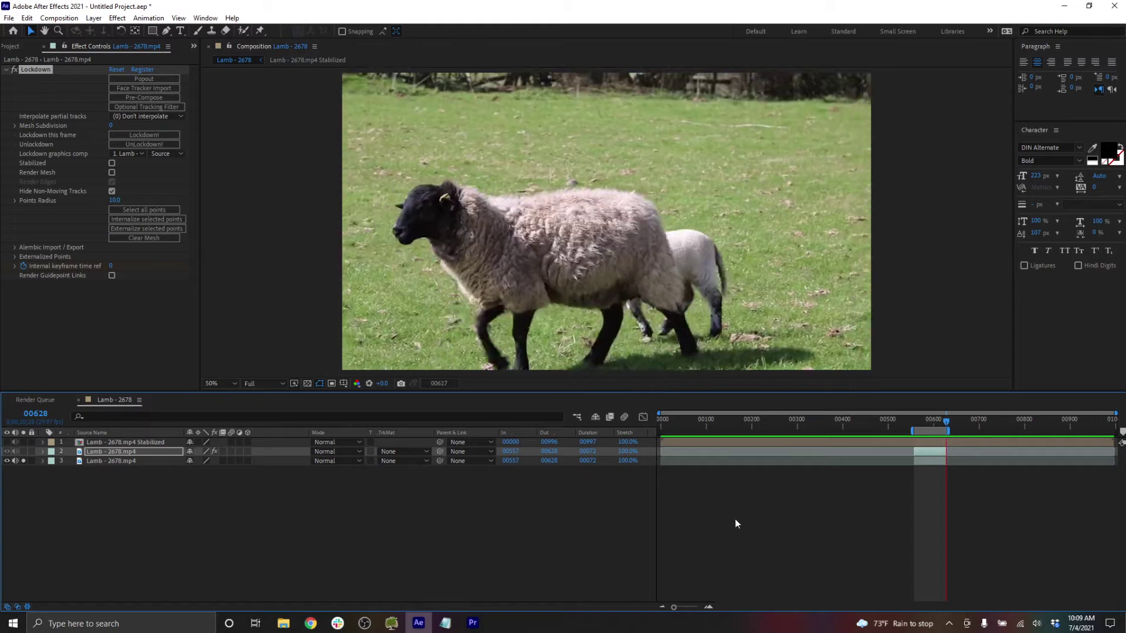
pyautogui.moveTo(925, 423); pyautogui.dragTo(932, 427)
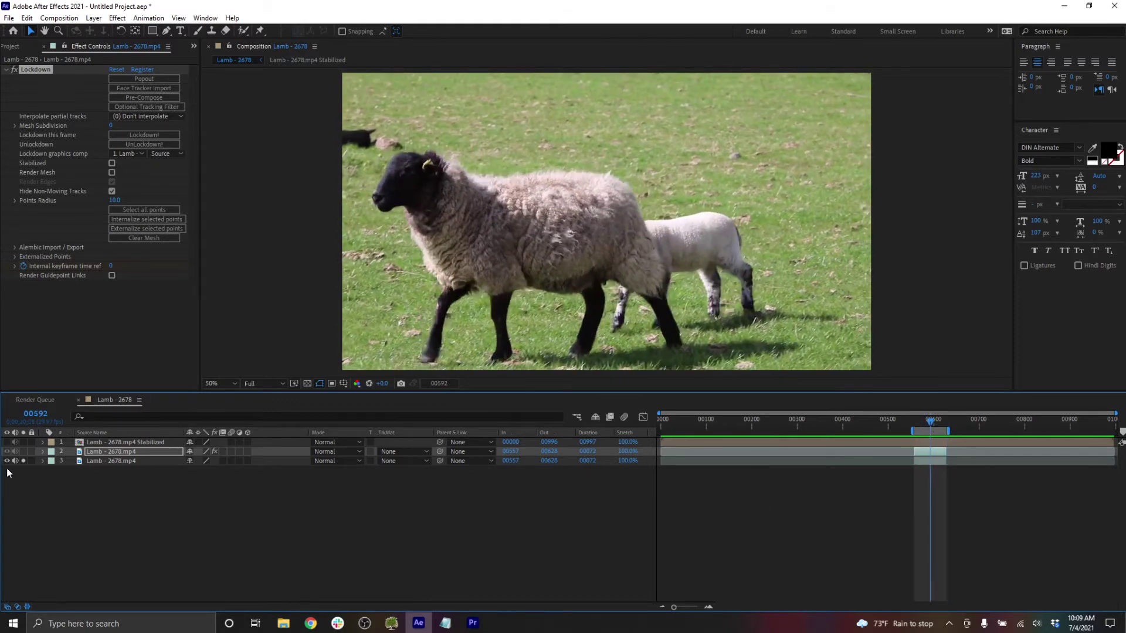
pyautogui.click(24, 452)
pyautogui.click(97, 453)
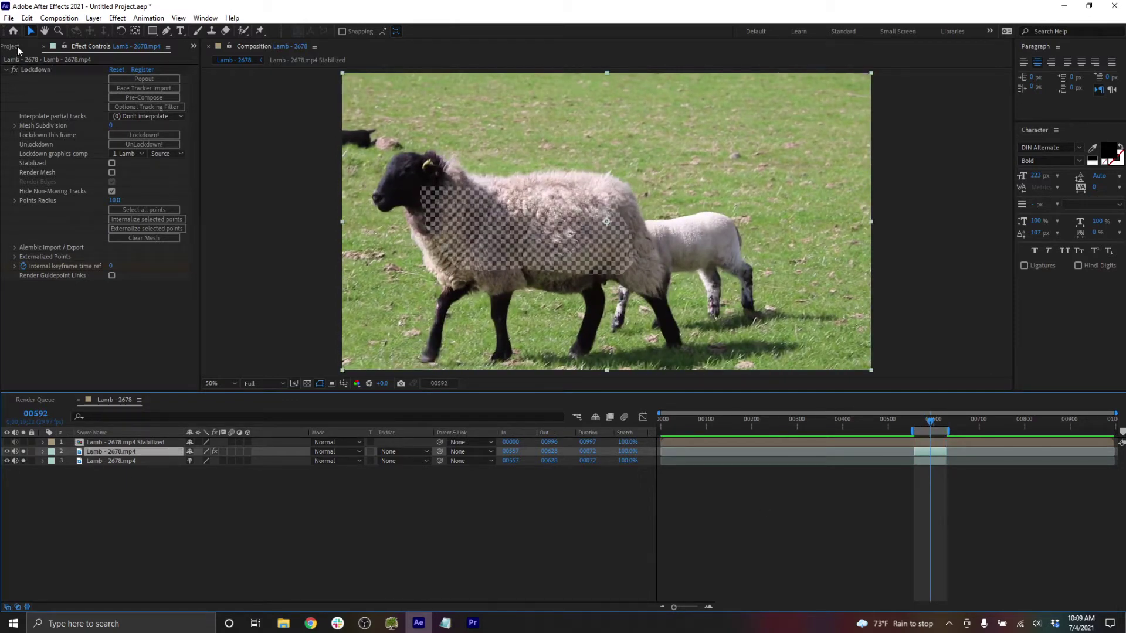
pyautogui.click(23, 461)
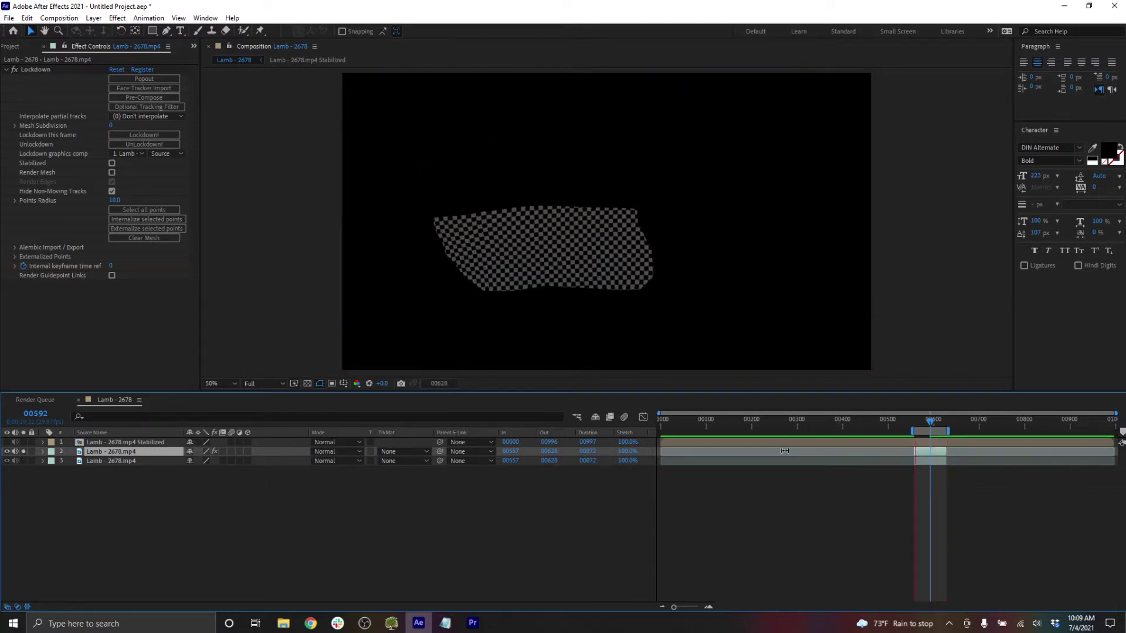
pyautogui.press('space')
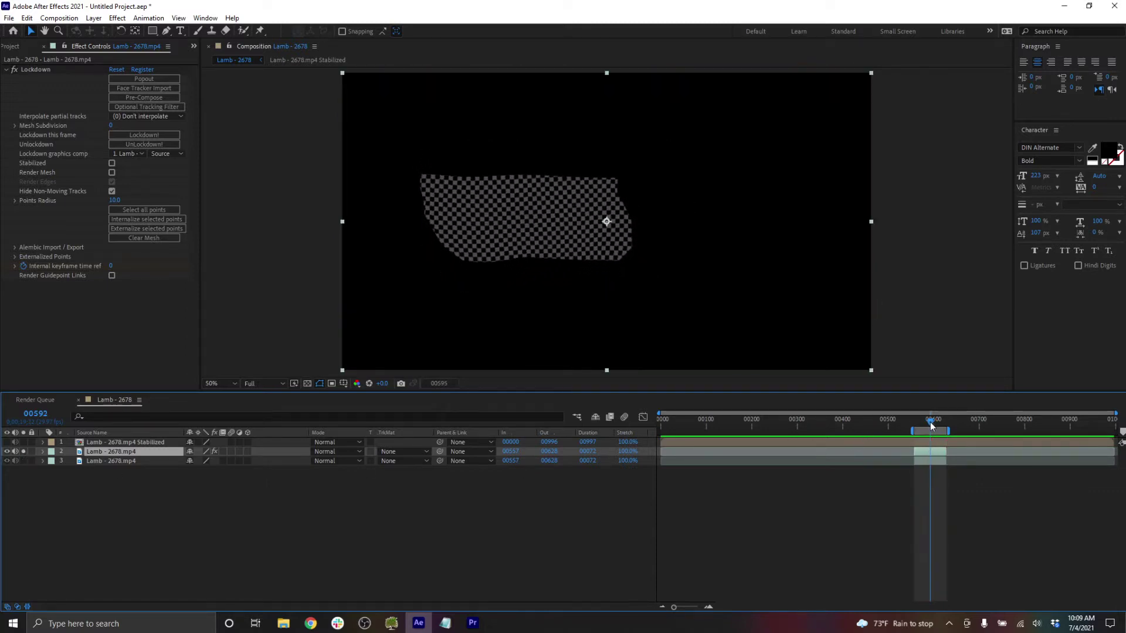
# - Preview the tracked checkerboard over the footage with no layer soloed
pyautogui.click(23, 452)
pyautogui.press('space')
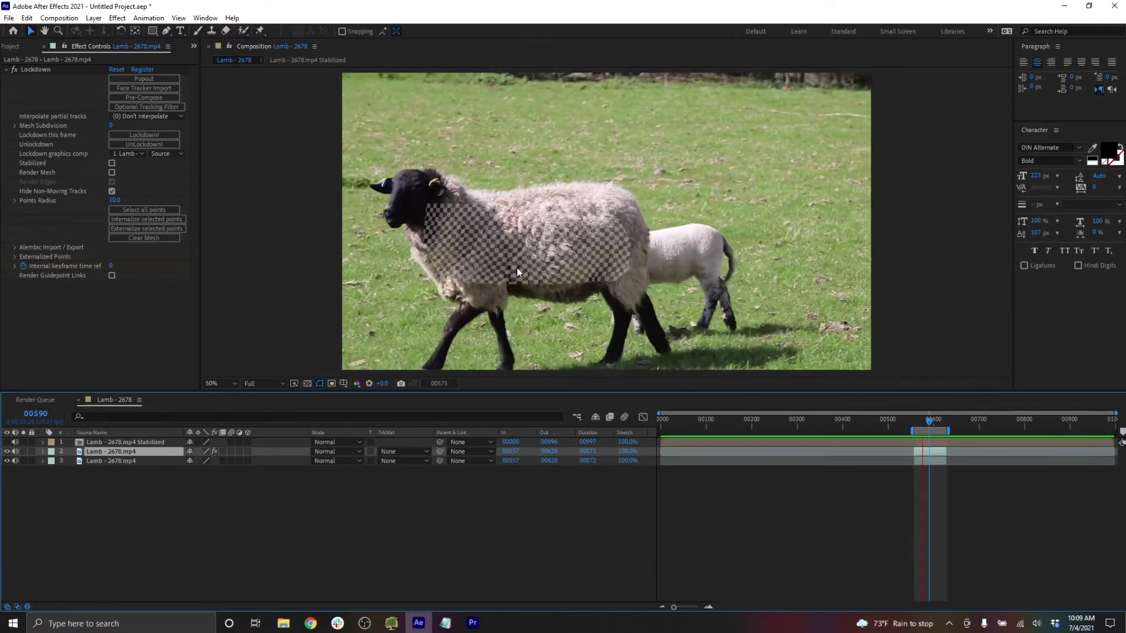
pyautogui.press('space')
# - Open the Stabilized precomp and freeze its bottom footage layer at frame 592 with a Time Remap keyframe
pyautogui.click(120, 442)
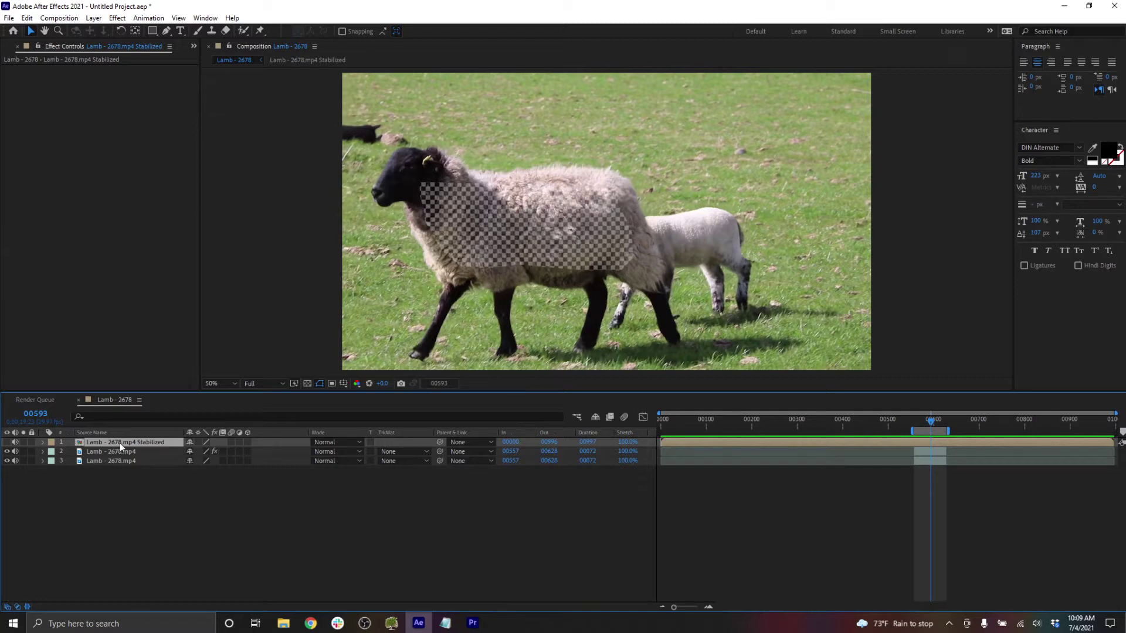
pyautogui.doubleClick(120, 442)
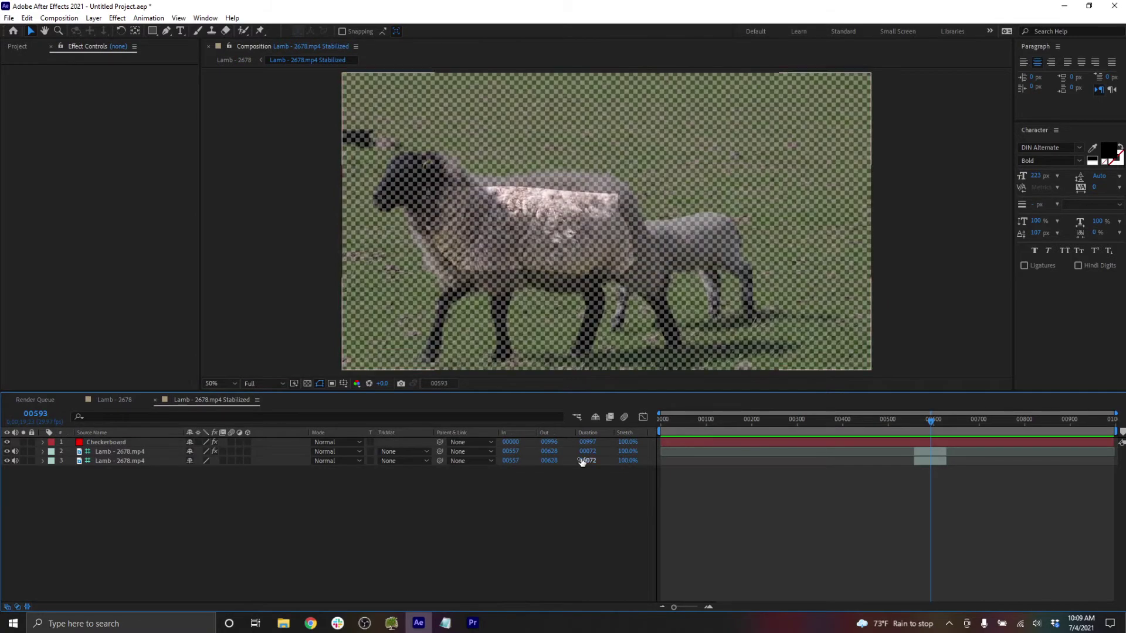
pyautogui.click(23, 461)
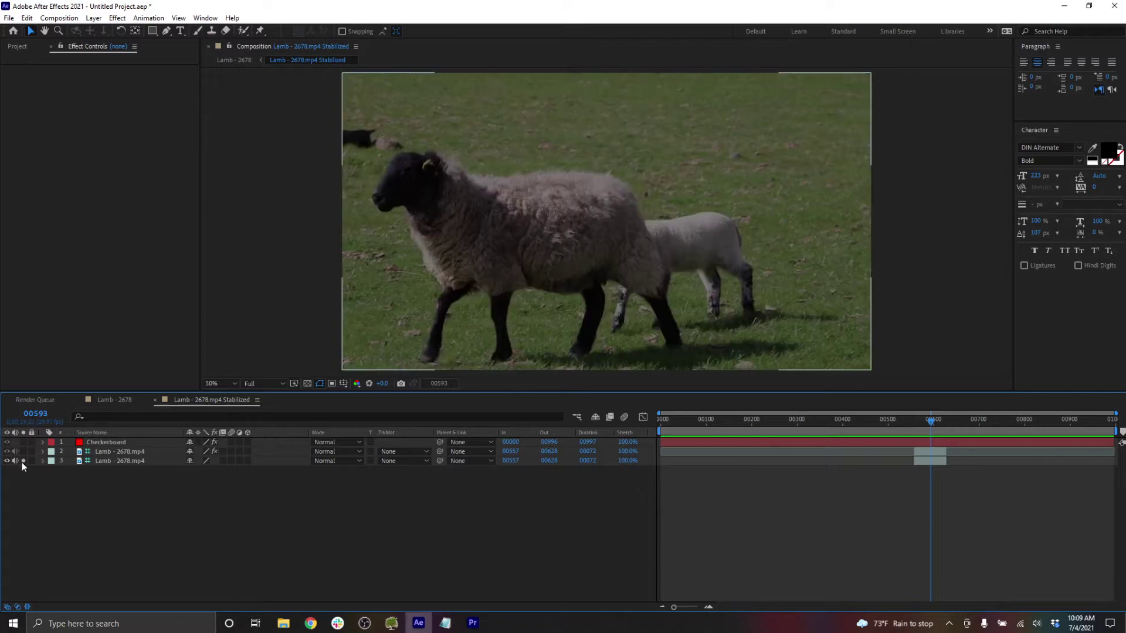
pyautogui.click(942, 462)
pyautogui.hotkey('ctrl', 'alt', 't')
pyautogui.click(933, 422)
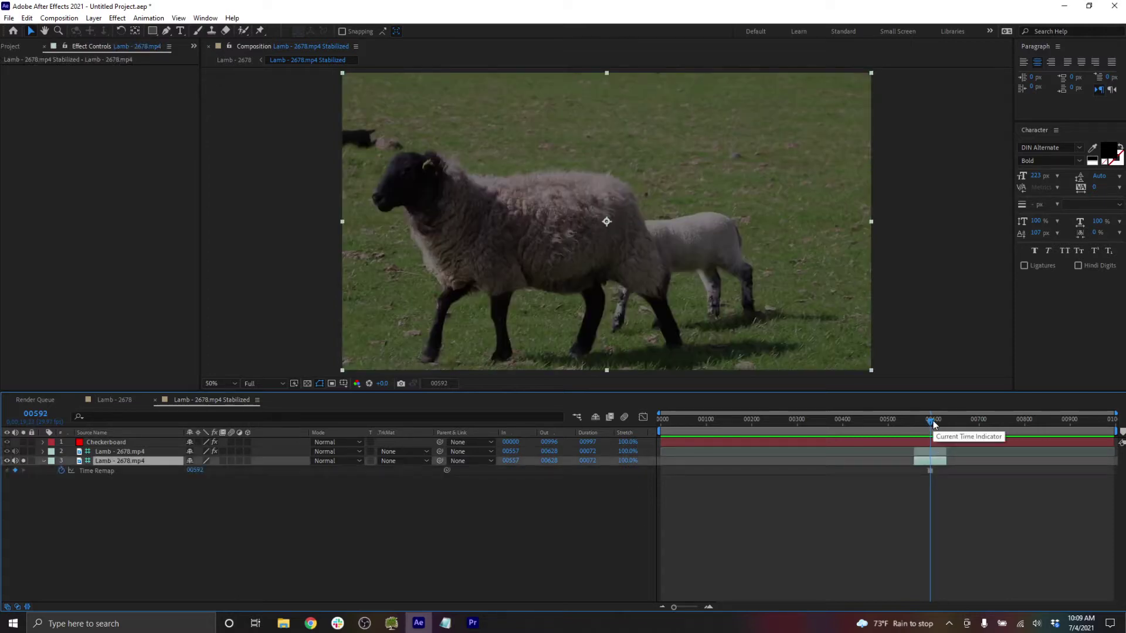
pyautogui.moveTo(934, 423); pyautogui.dragTo(936, 428)
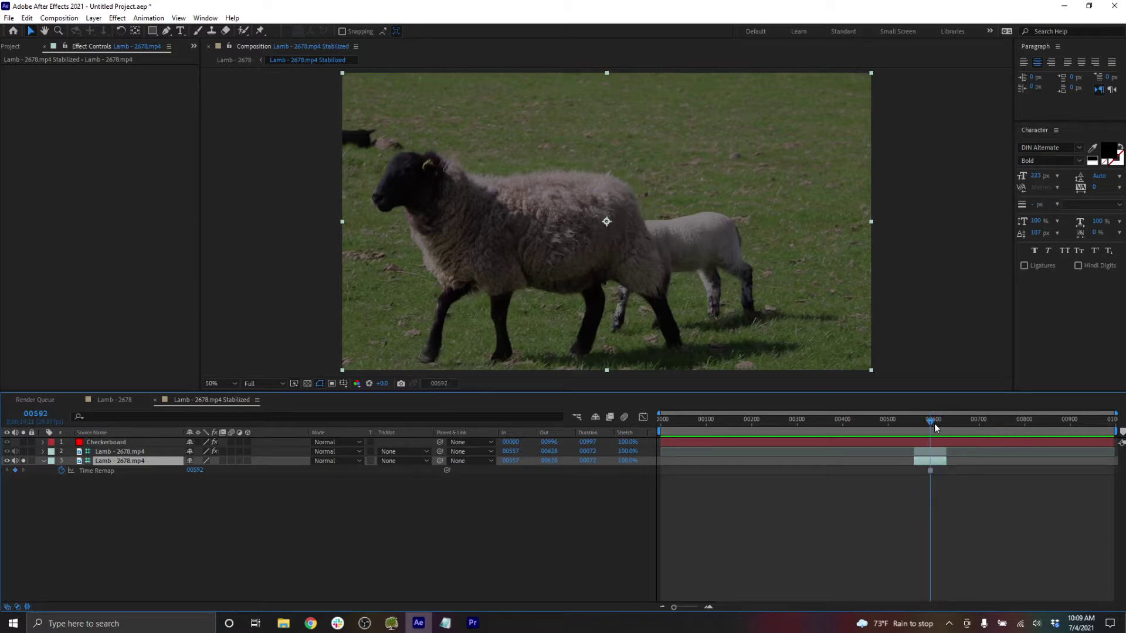
# - Limit the precomp's work area to the footage's in and out points and preview the stabilized layer over the frozen footage
pyautogui.click(23, 452)
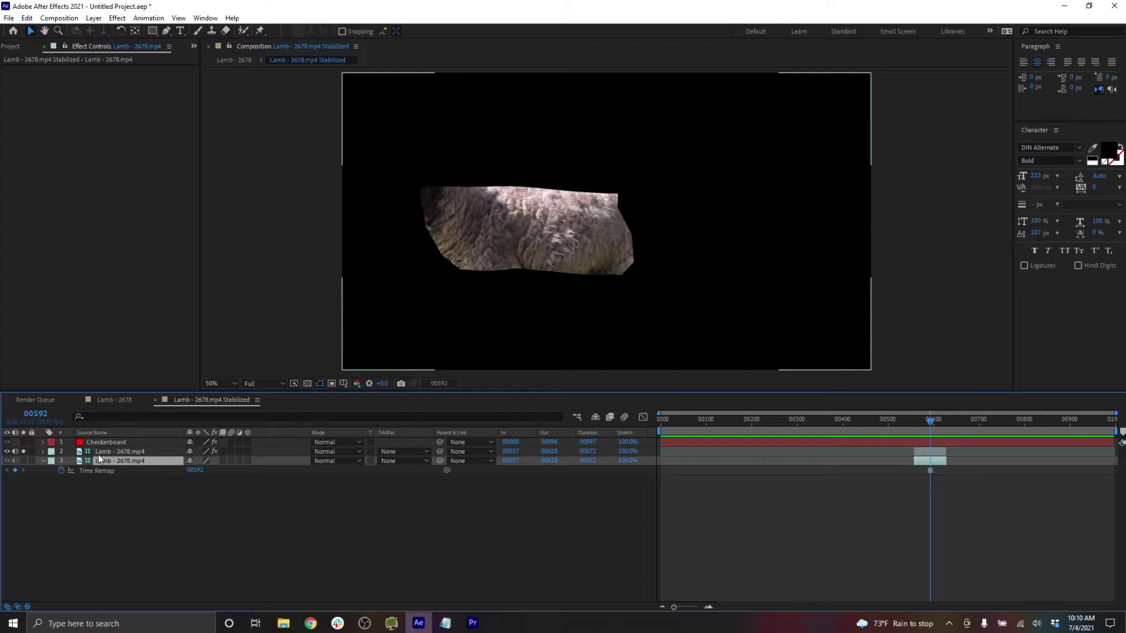
pyautogui.click(24, 462)
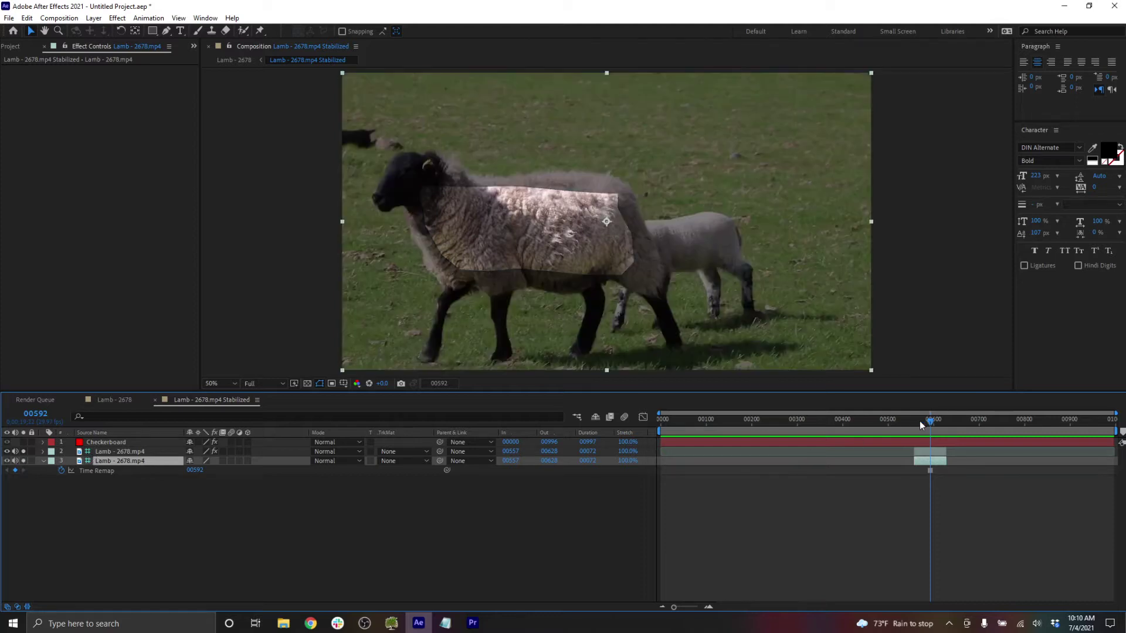
pyautogui.press('i')
pyautogui.press('b')
pyautogui.press('o')
pyautogui.press('n')
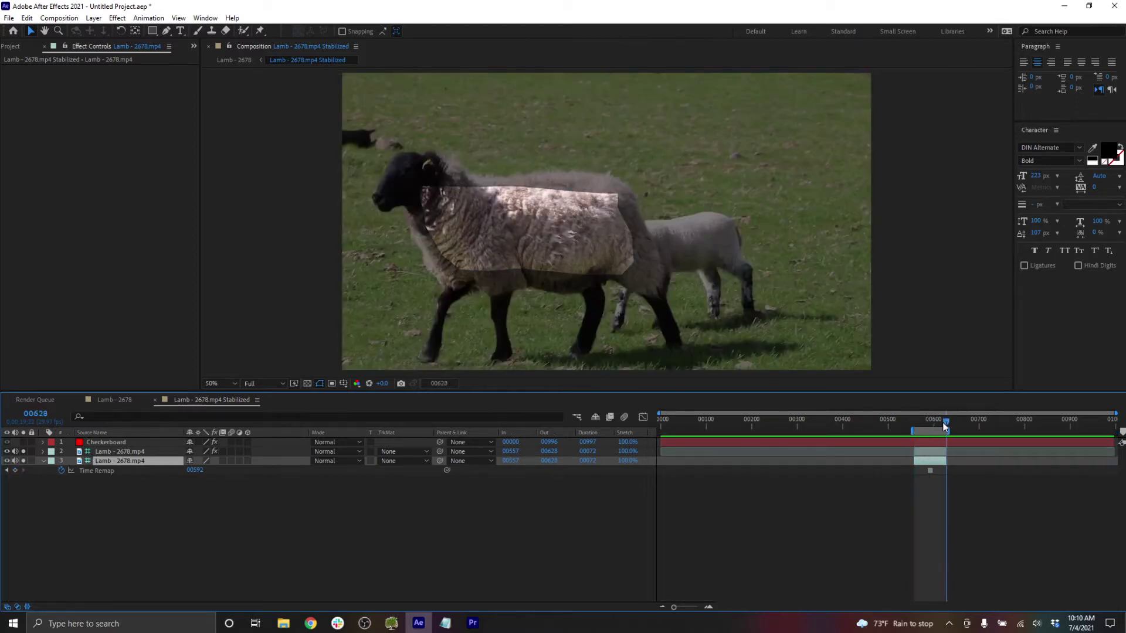
pyautogui.press('space')
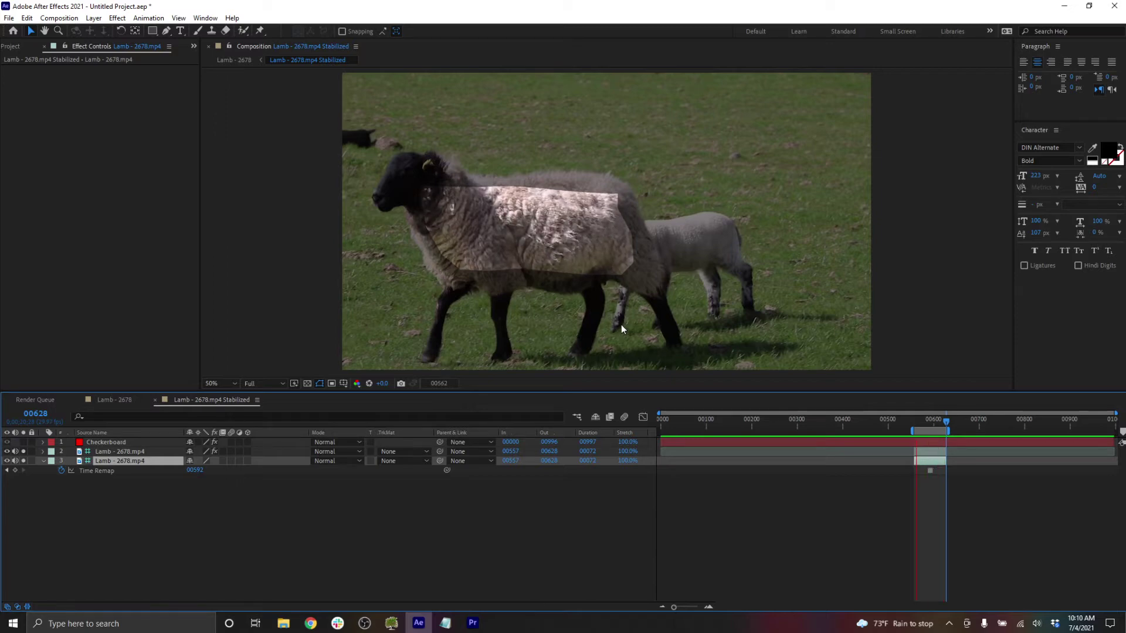
pyautogui.click(931, 422)
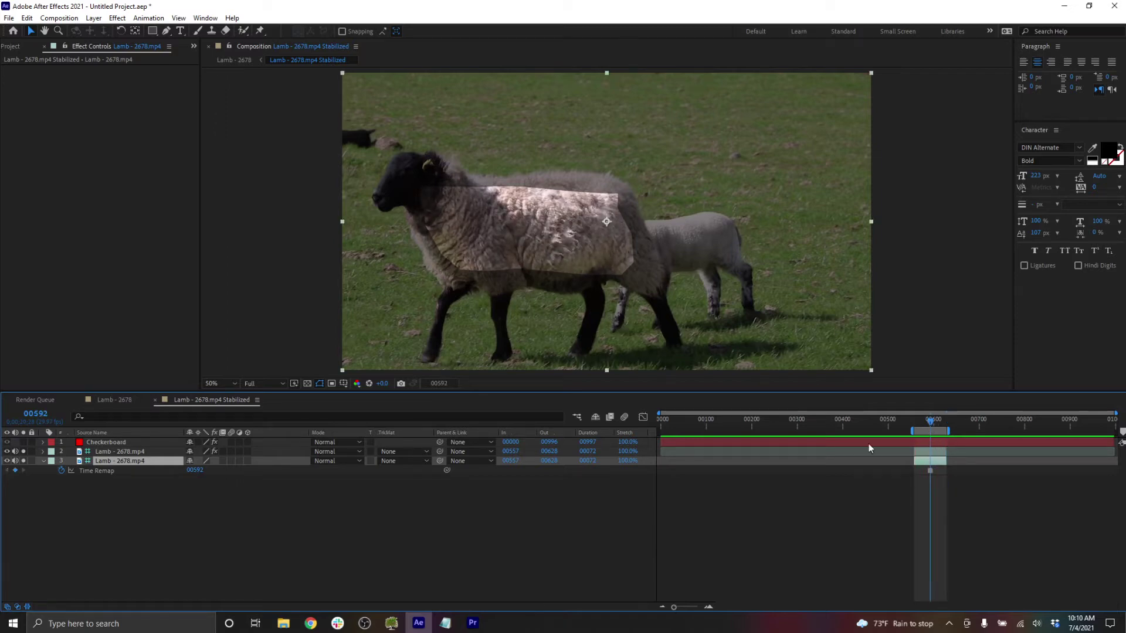
# - Delete the Checkerboard layer from the Stabilized precomp
pyautogui.click(7, 443)
pyautogui.click(98, 443)
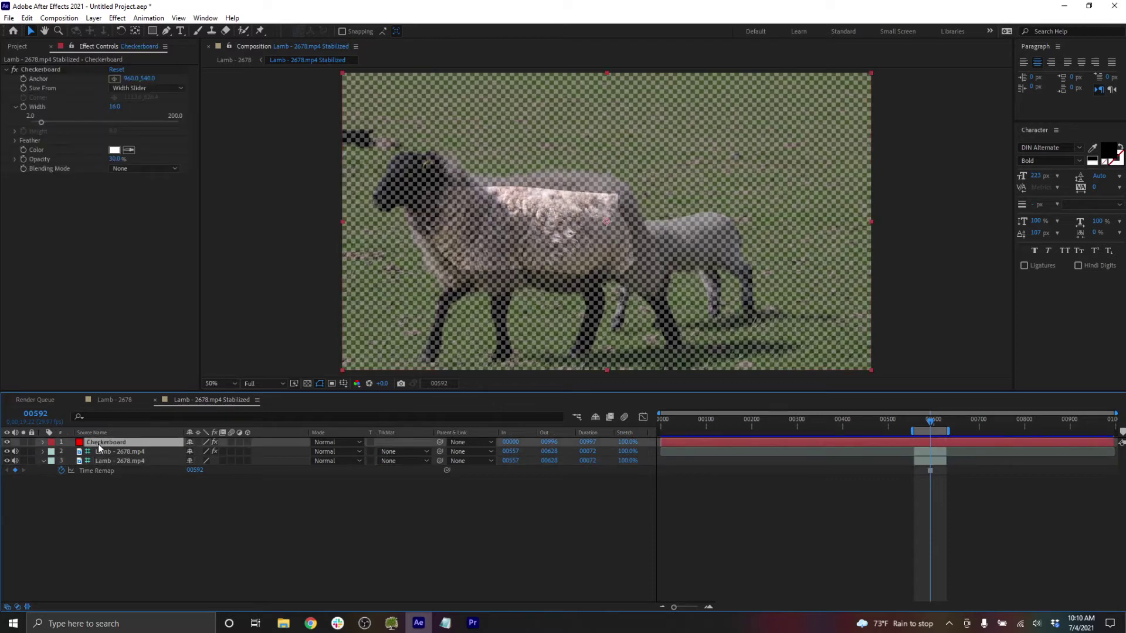
pyautogui.press('Delete')
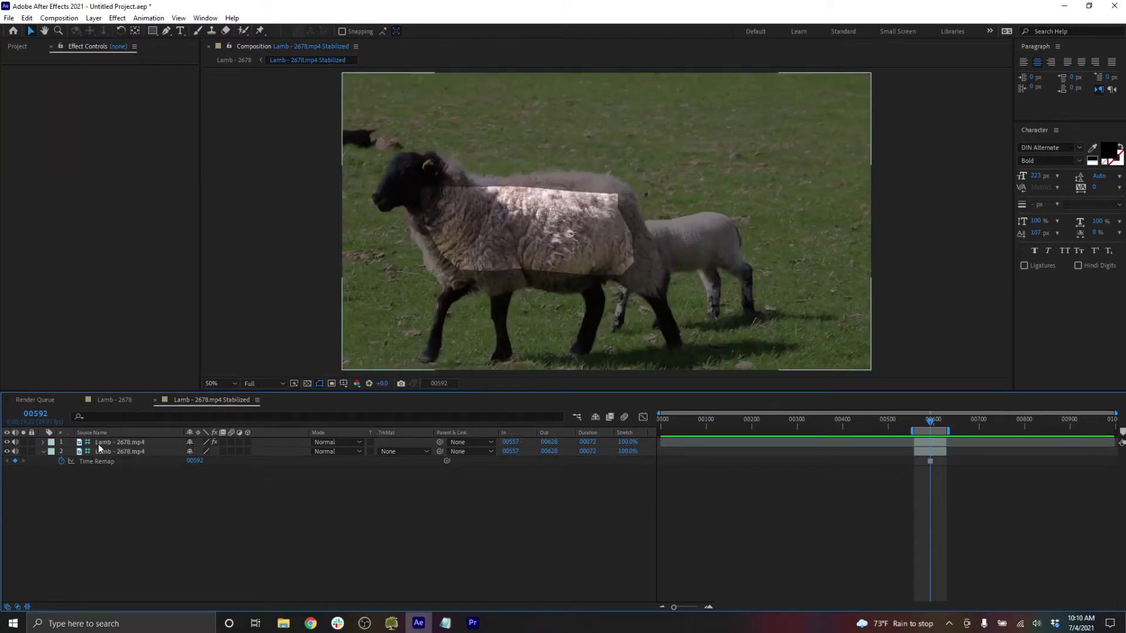
# - Add a text layer reading LOCKDOWN over the sheep in the Stabilized precomp
pyautogui.moveTo(456, 260); pyautogui.dragTo(547, 259)
pyautogui.click(180, 31)
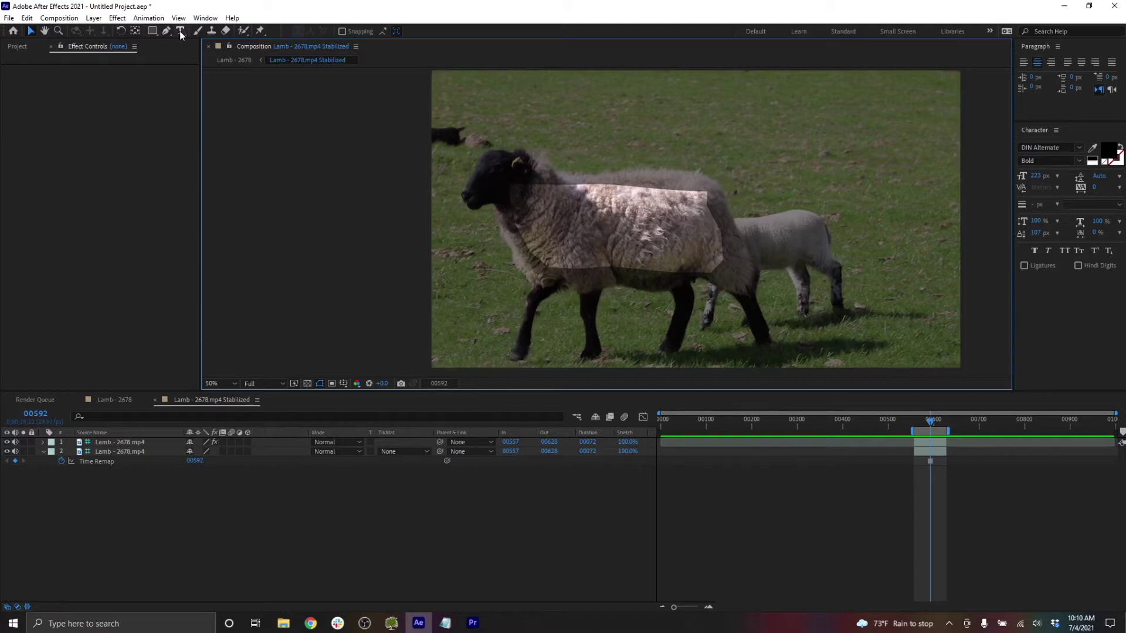
pyautogui.click(546, 237)
pyautogui.write('LOCKDOWN')
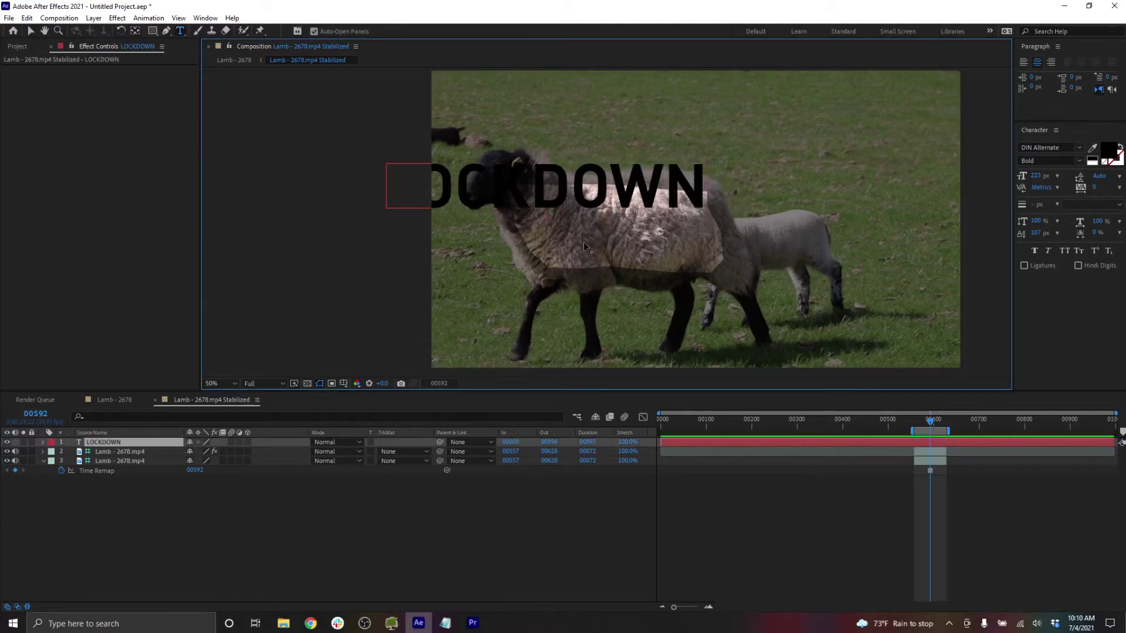
# - Fill the LOCKDOWN text with turquoise 00FFCC and scale its layer to 58%
pyautogui.hotkey('ctrl', 'a')
pyautogui.click(1108, 151)
pyautogui.write('00FFCC')
pyautogui.click(553, 129)
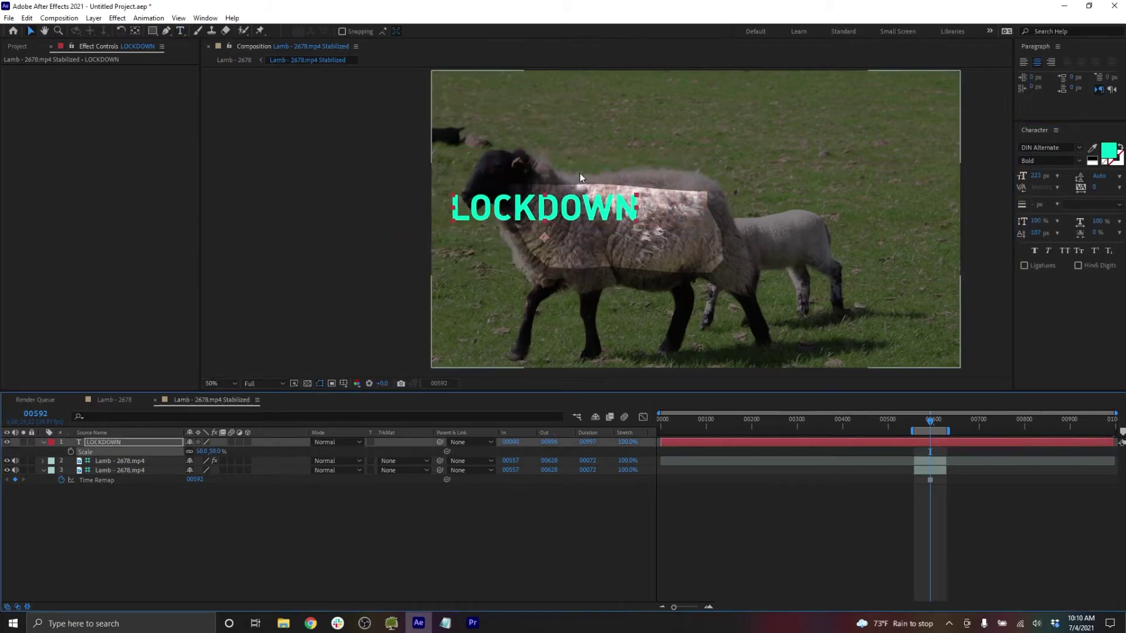
# - Place the LOCKDOWN text on the sheep's flank inside the stabilized area and rotate it 2°
pyautogui.press('v')
pyautogui.press('r')
pyautogui.click(197, 451)
pyautogui.write('2')
pyautogui.press('Return')
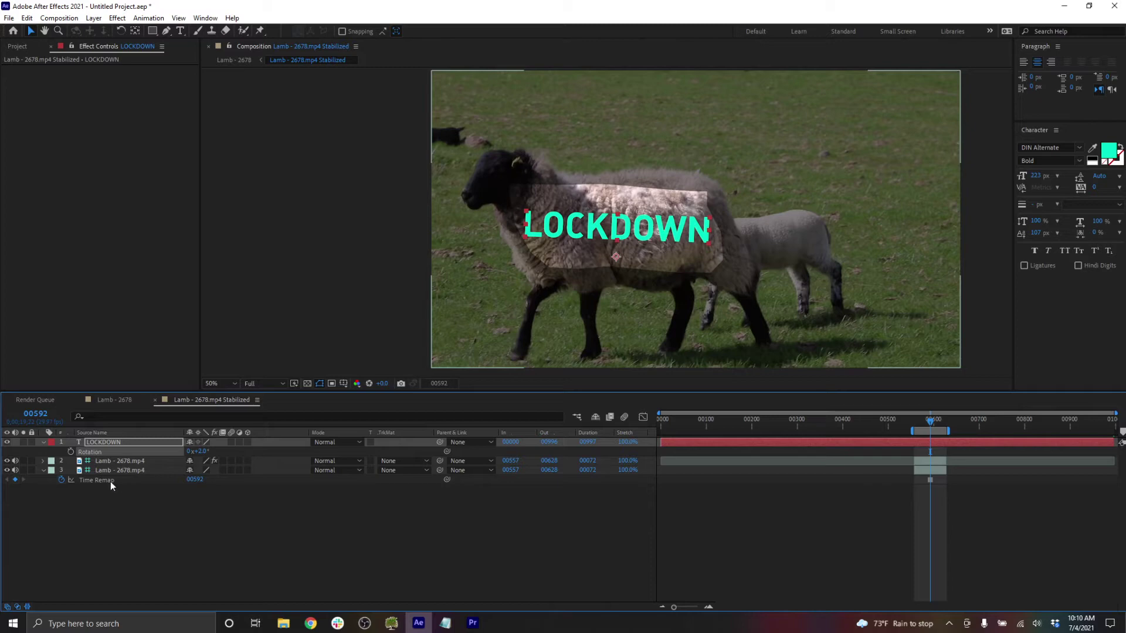
# - Return to the main Lamb - 2678 composition and preview the text tracked onto the sheep
pyautogui.click(716, 505)
pyautogui.press('Tab')
pyautogui.click(425, 543)
pyautogui.press('space')
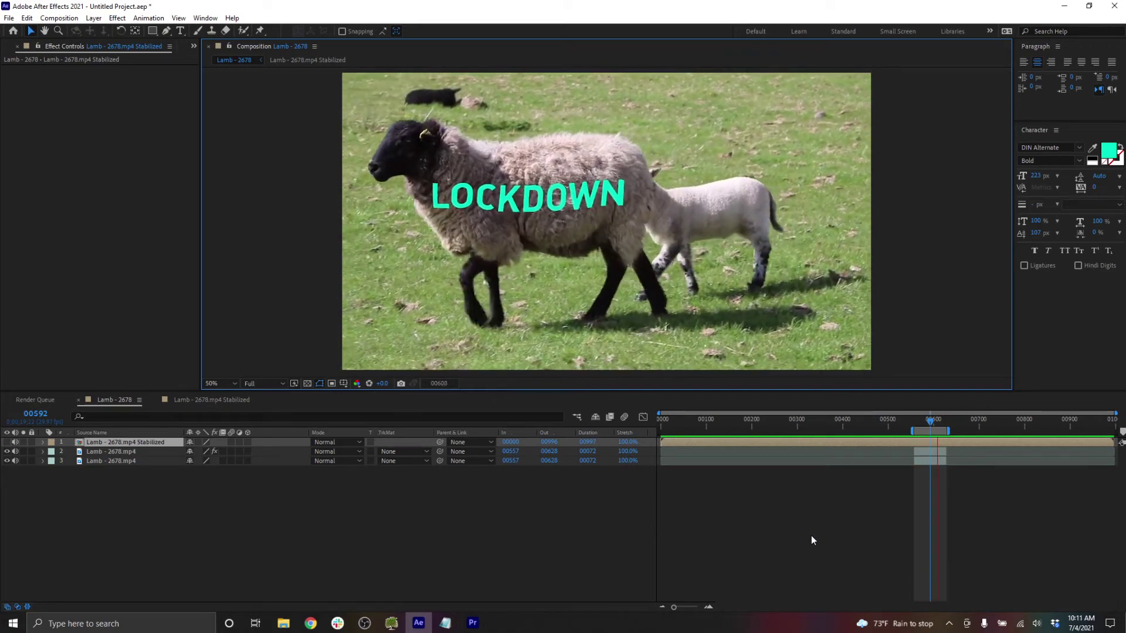
# - Solo the Lockdown footage layer near frame 591 and preview the warped text on its own
pyautogui.click(929, 421)
pyautogui.click(931, 421)
pyautogui.click(130, 453)
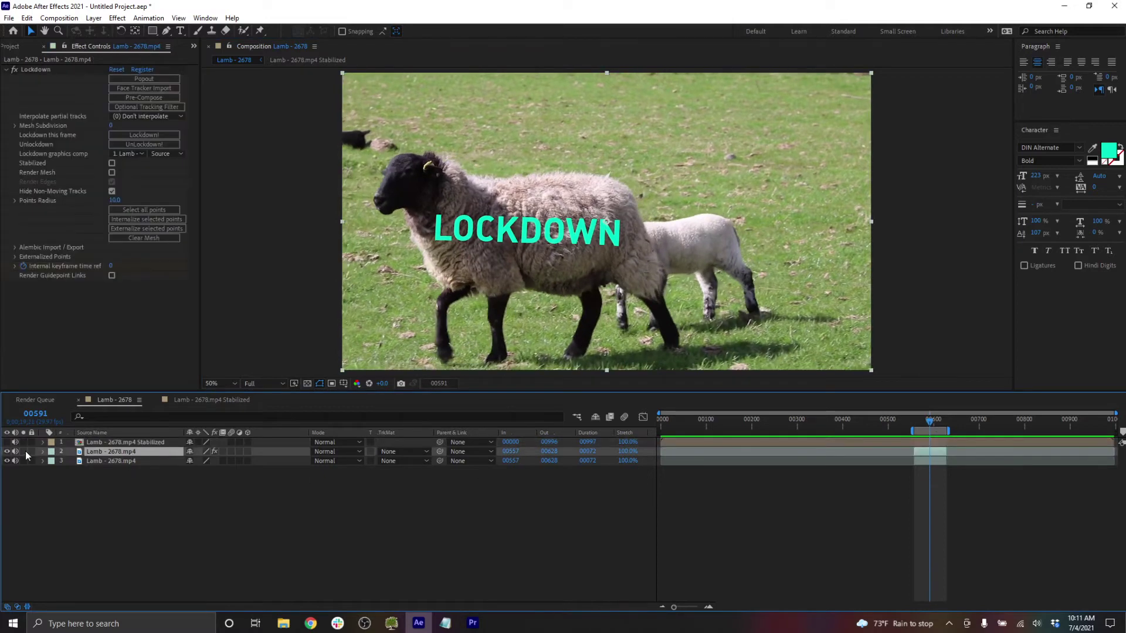
pyautogui.click(24, 451)
pyautogui.press('space')
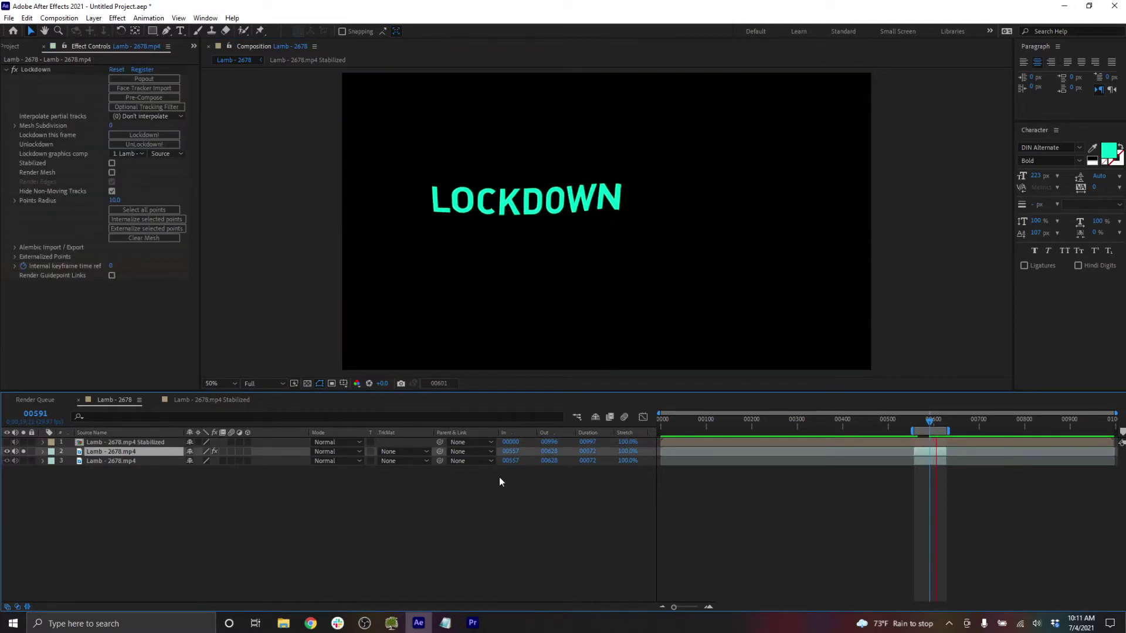
# - Unsolo the Lockdown footage layer, set its blending mode to Overlay and preview the blended text on the wool
pyautogui.press('space')
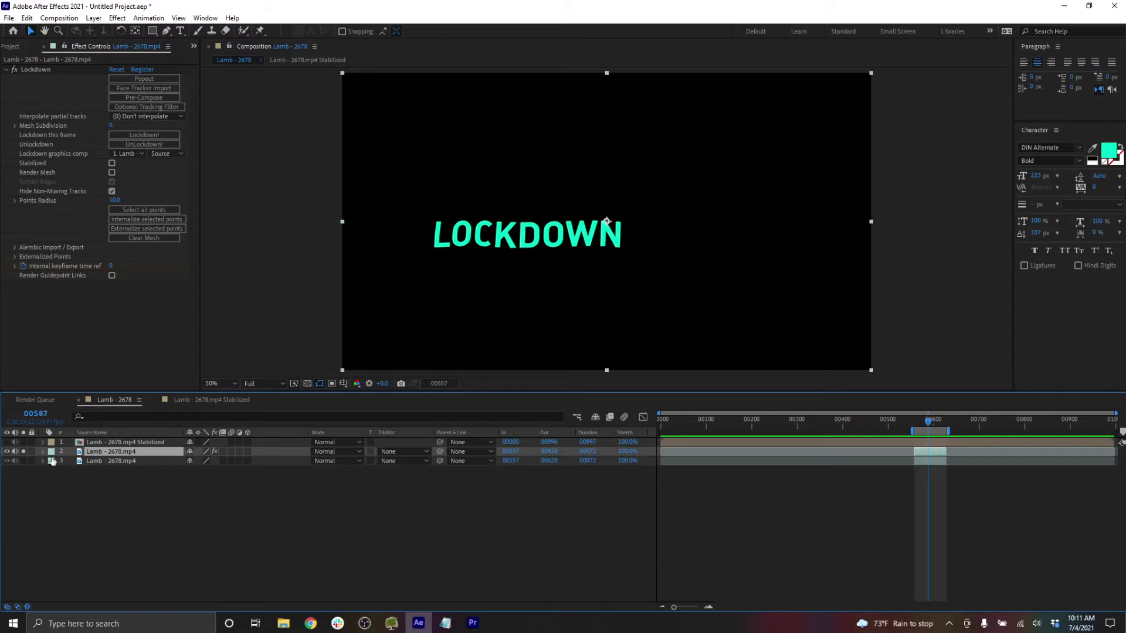
pyautogui.click(24, 451)
pyautogui.click(358, 452)
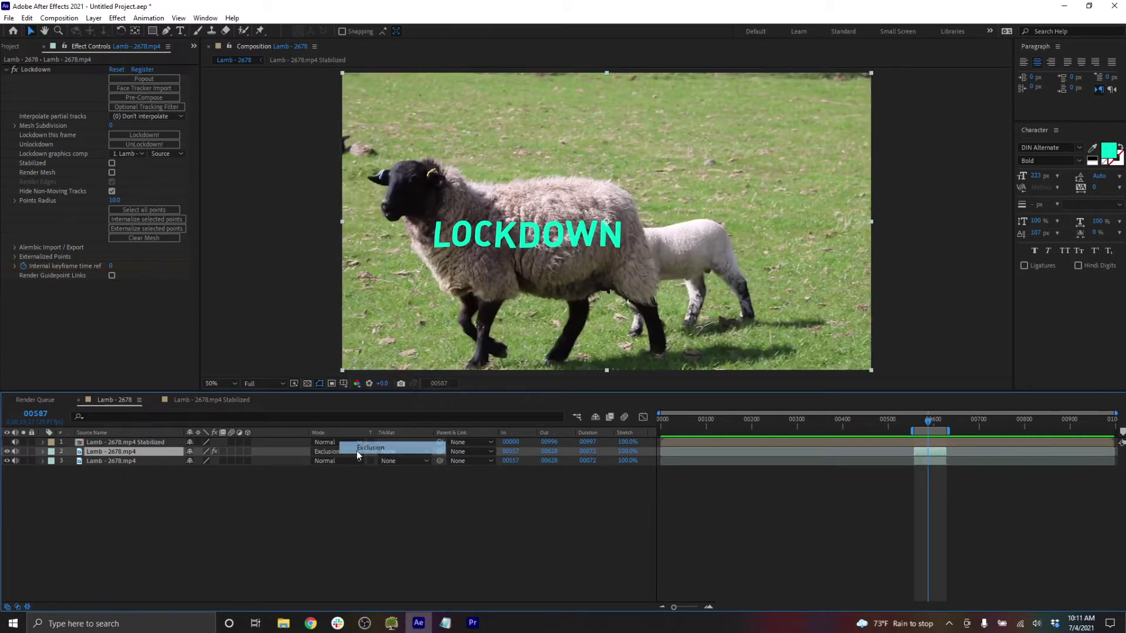
pyautogui.click(358, 452)
pyautogui.click(358, 451)
pyautogui.click(392, 331)
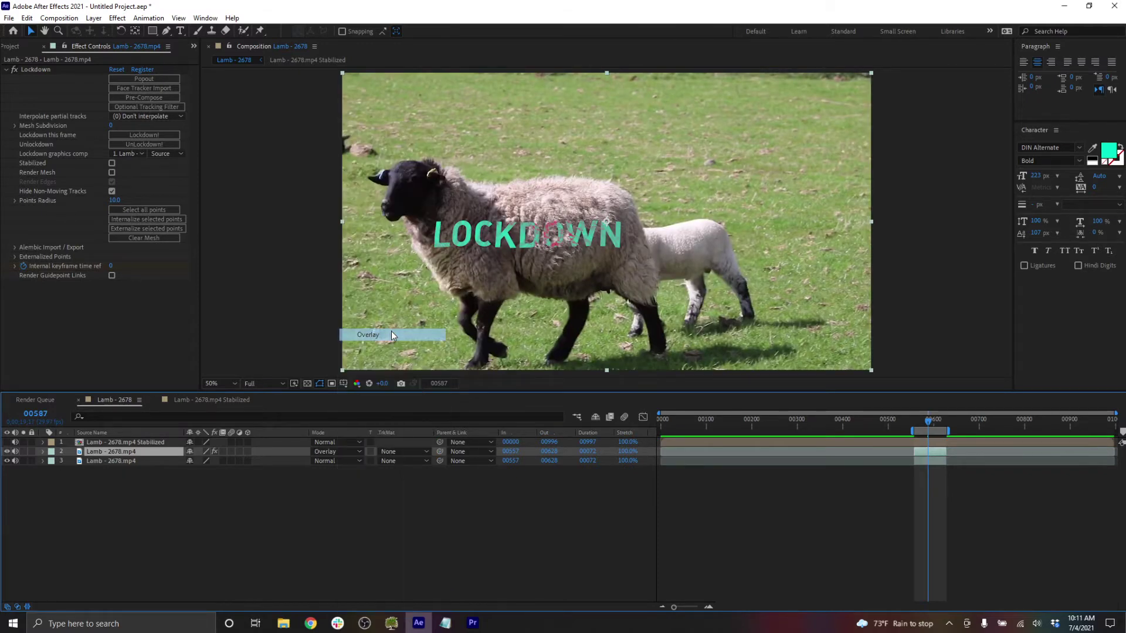
pyautogui.press('space')
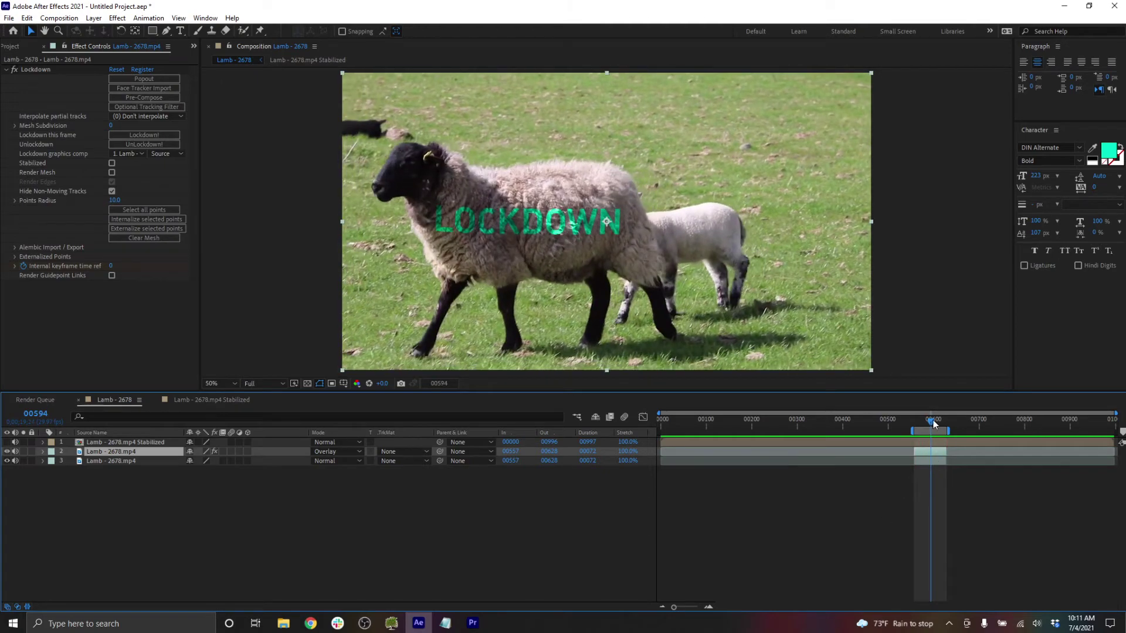
pyautogui.click(932, 421)
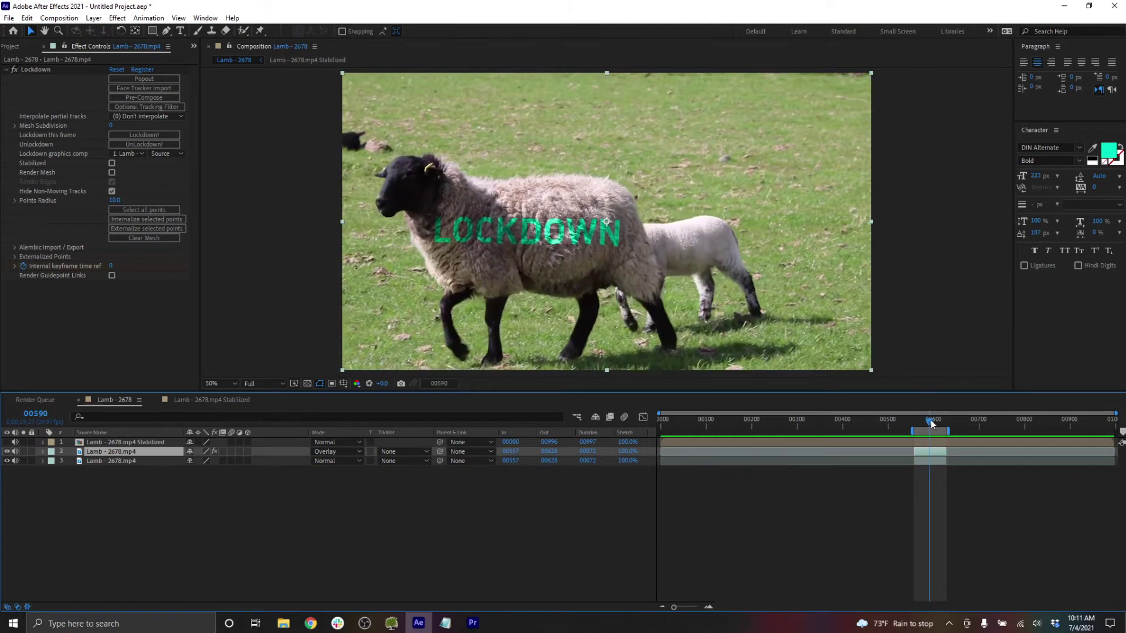
# - Open the Lamb - 2678.mp4 Stabilized composition and hide the LOCKDOWN text to inspect the stabilized wool around frame 592
pyautogui.doubleClick(108, 441)
pyautogui.click(115, 470)
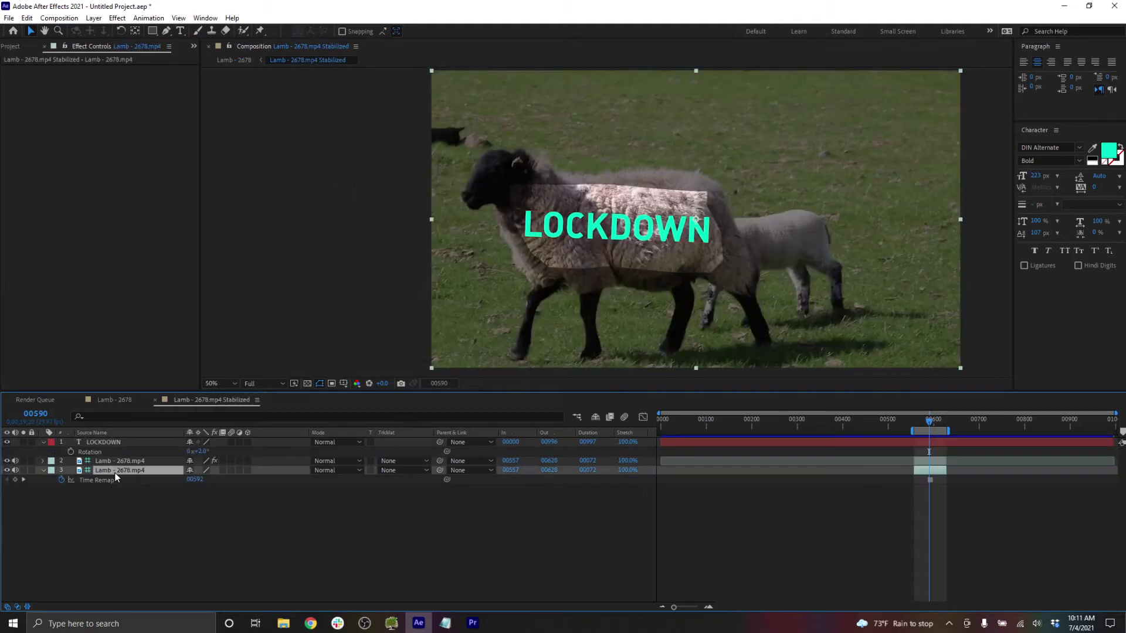
pyautogui.click(122, 462)
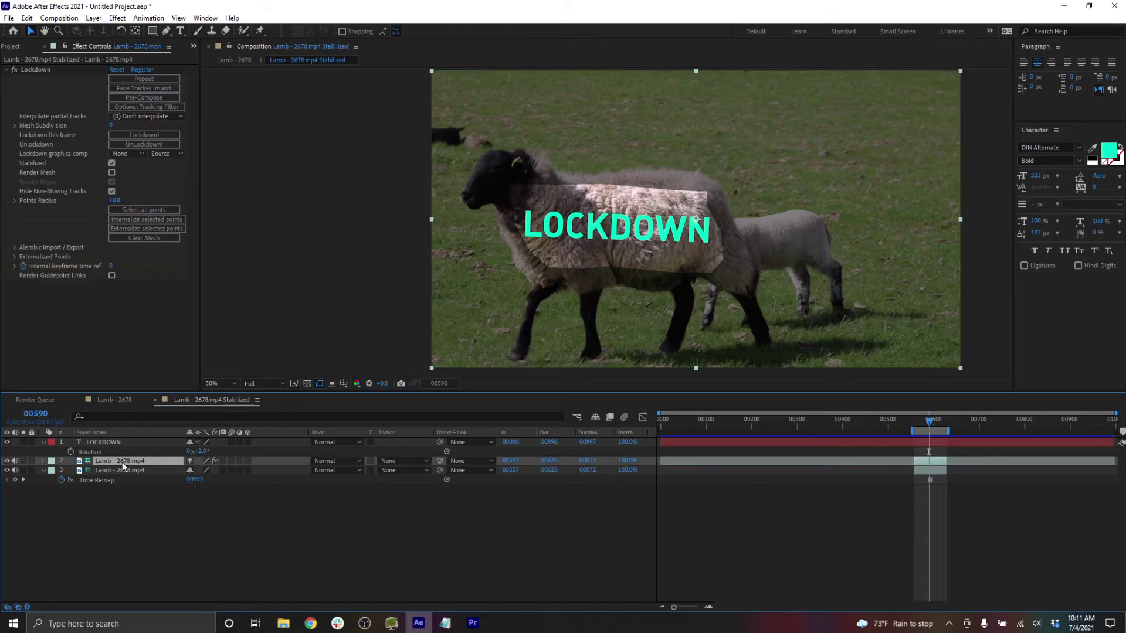
pyautogui.click(6, 442)
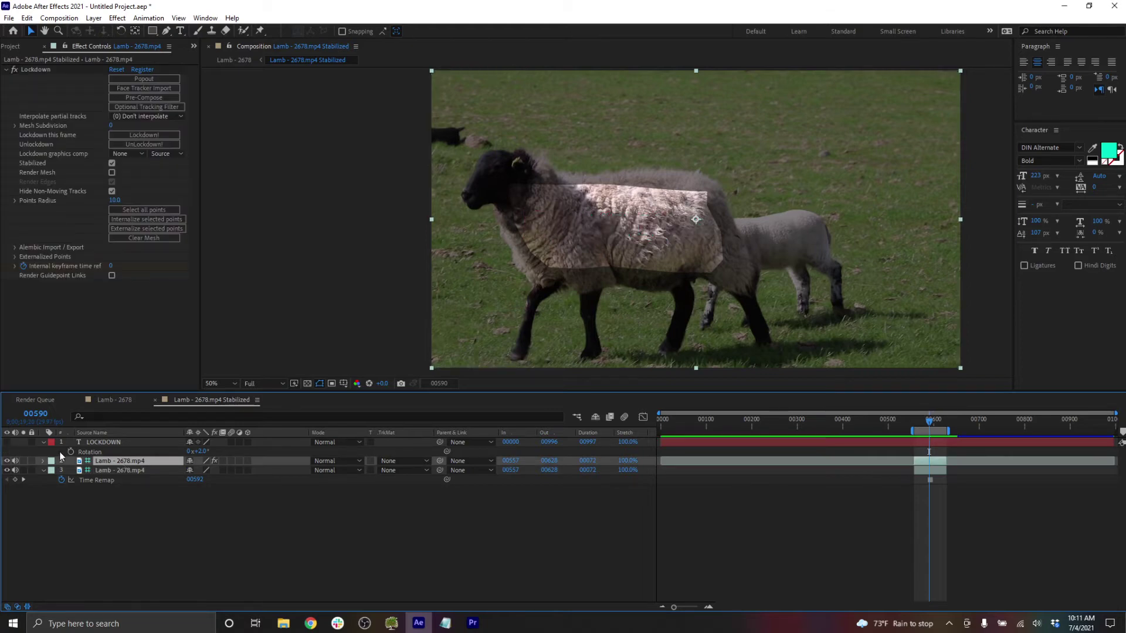
pyautogui.moveTo(929, 423)
pyautogui.mouseDown()
pyautogui.moveTo(941, 422)
pyautogui.moveTo(932, 429)
pyautogui.mouseUp()
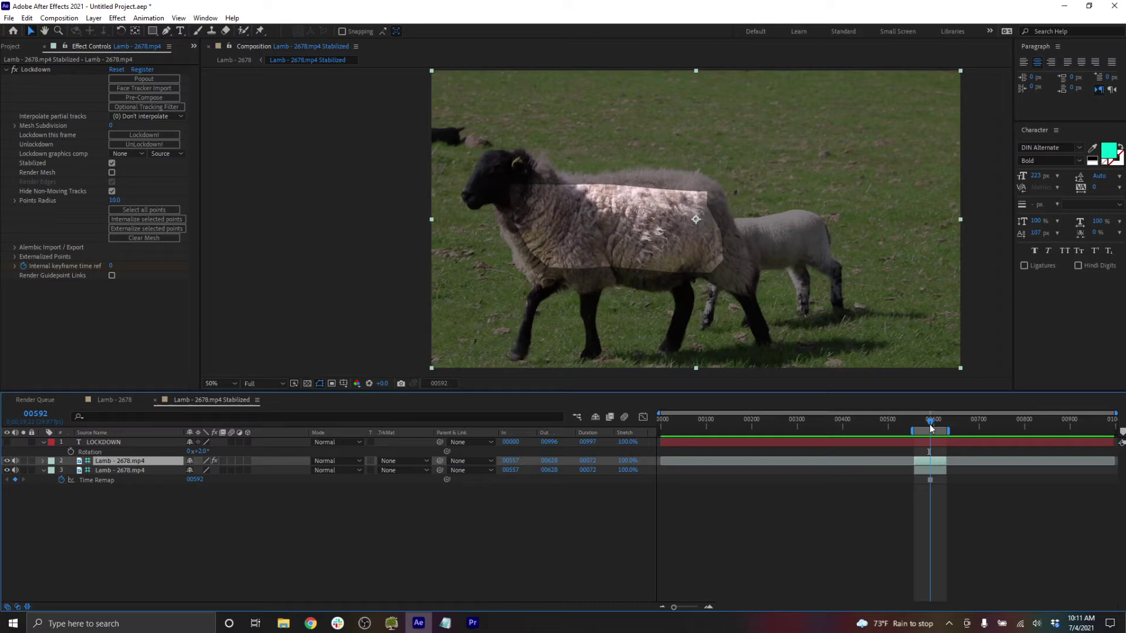
# - Show the LOCKDOWN text on its own to check it over a few frames, and hide it again
pyautogui.click(93, 442)
pyautogui.click(6, 442)
pyautogui.click(23, 442)
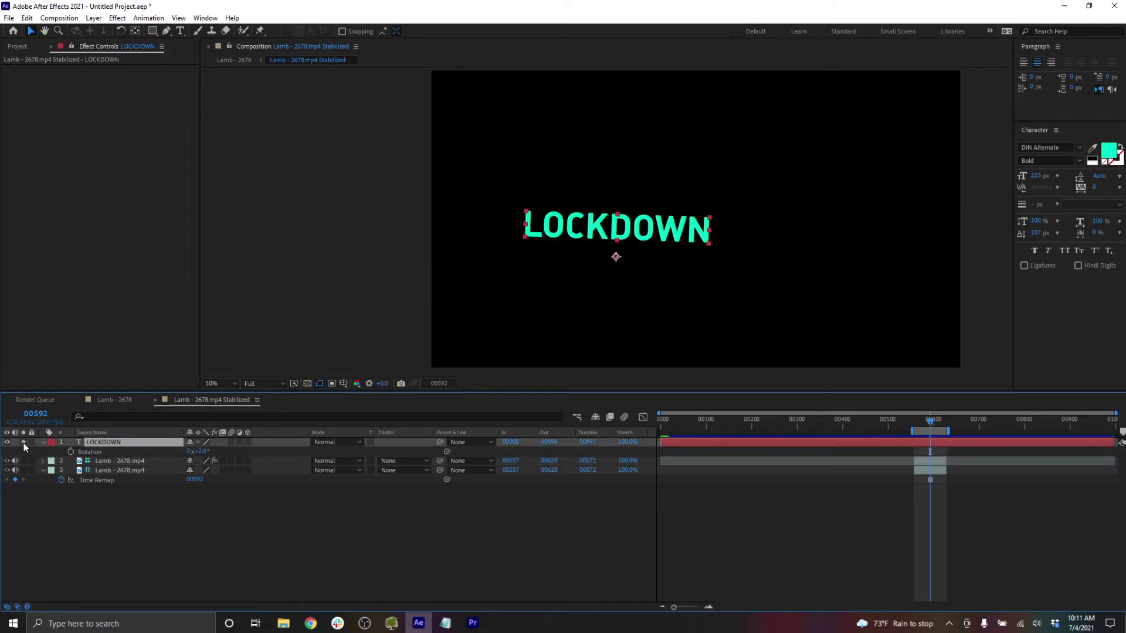
pyautogui.moveTo(929, 421); pyautogui.dragTo(931, 423)
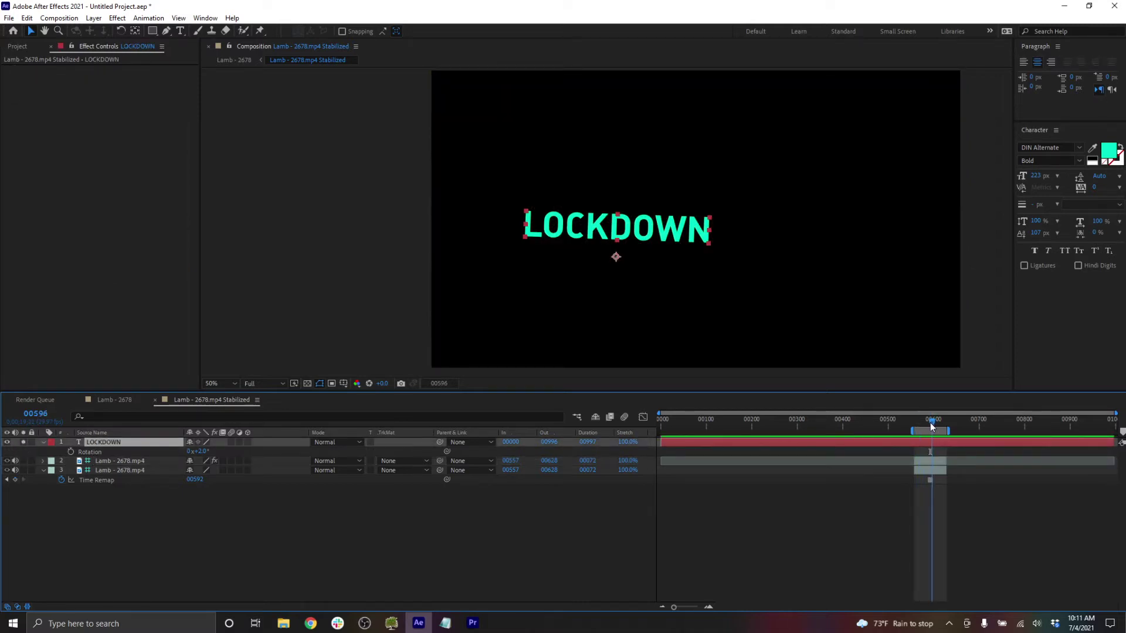
pyautogui.click(6, 443)
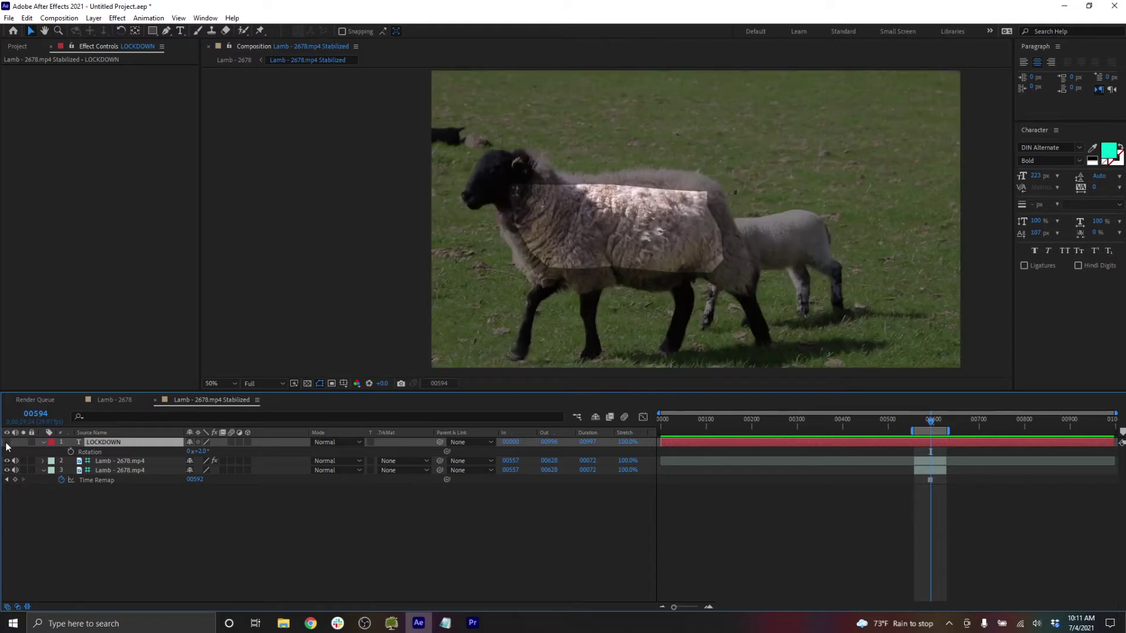
# - Turn off the Guide Layer option for the stabilized footage layer that carries the Lockdown effect
pyautogui.click(117, 463)
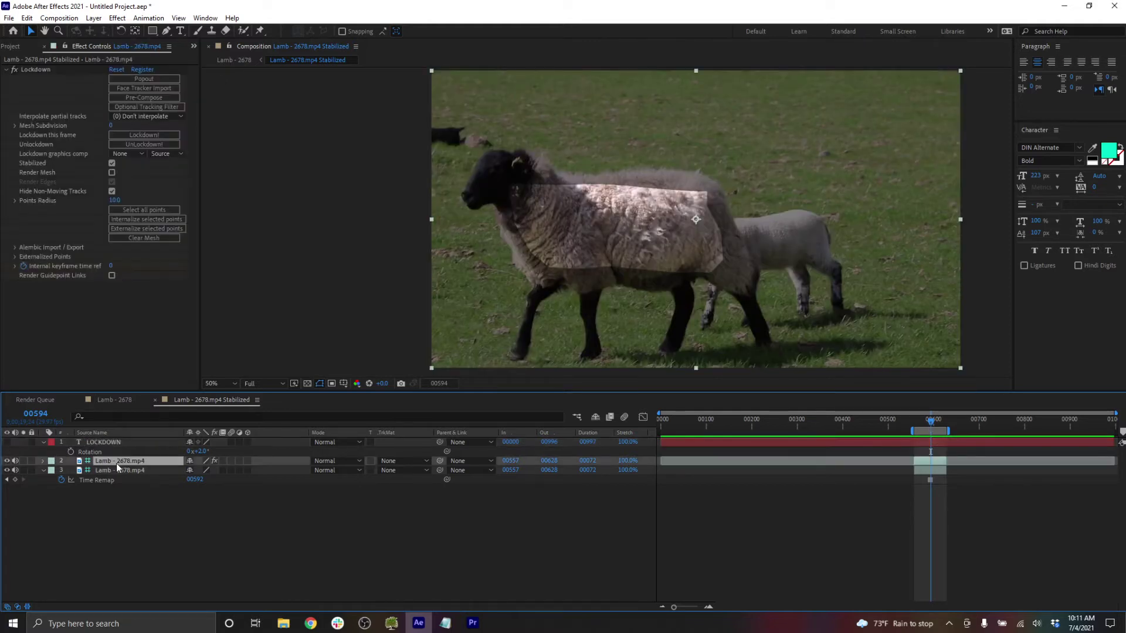
pyautogui.rightClick(125, 465)
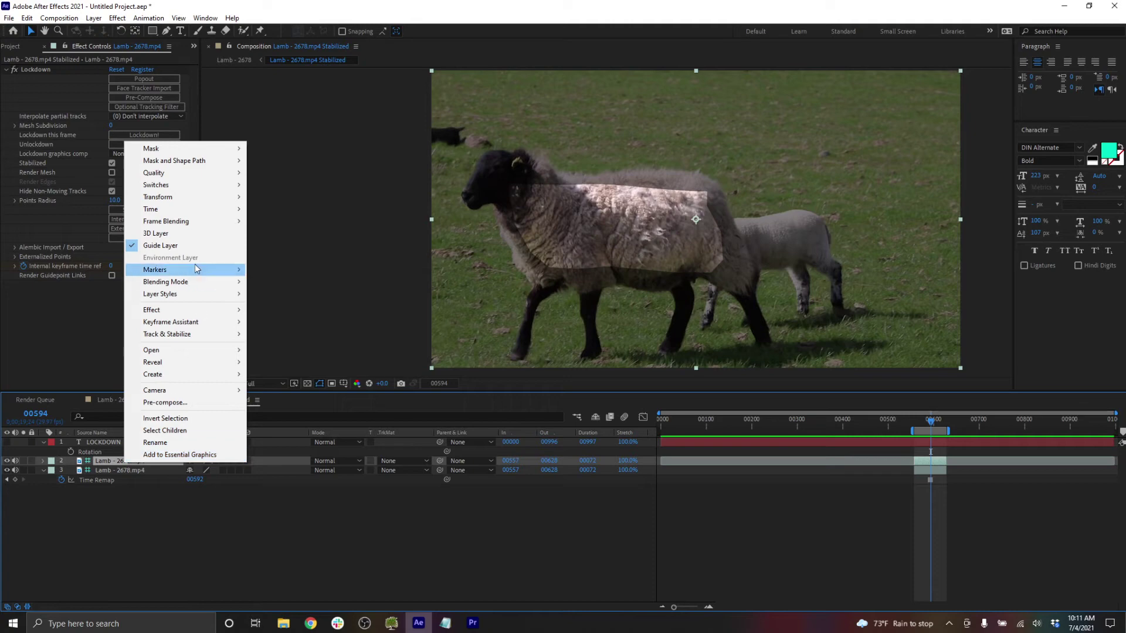
pyautogui.click(188, 246)
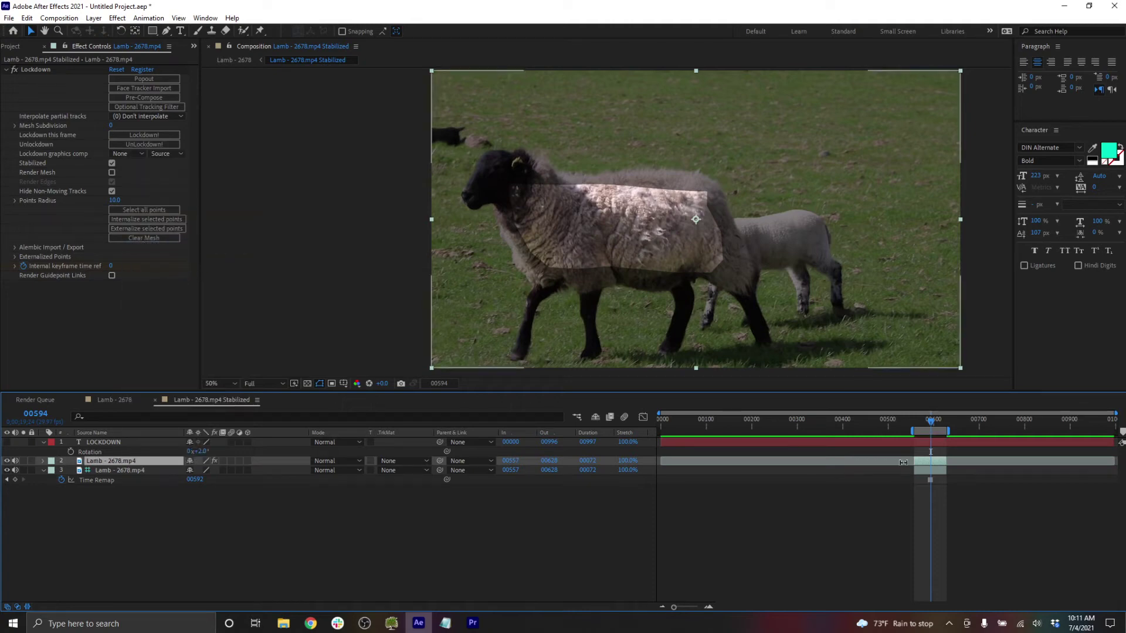
# - At frame 557, open the stabilized footage layer in a Layer viewer beside the composition and ready the Clone Stamp tool on its enlarged wool
pyautogui.moveTo(925, 425); pyautogui.dragTo(918, 426)
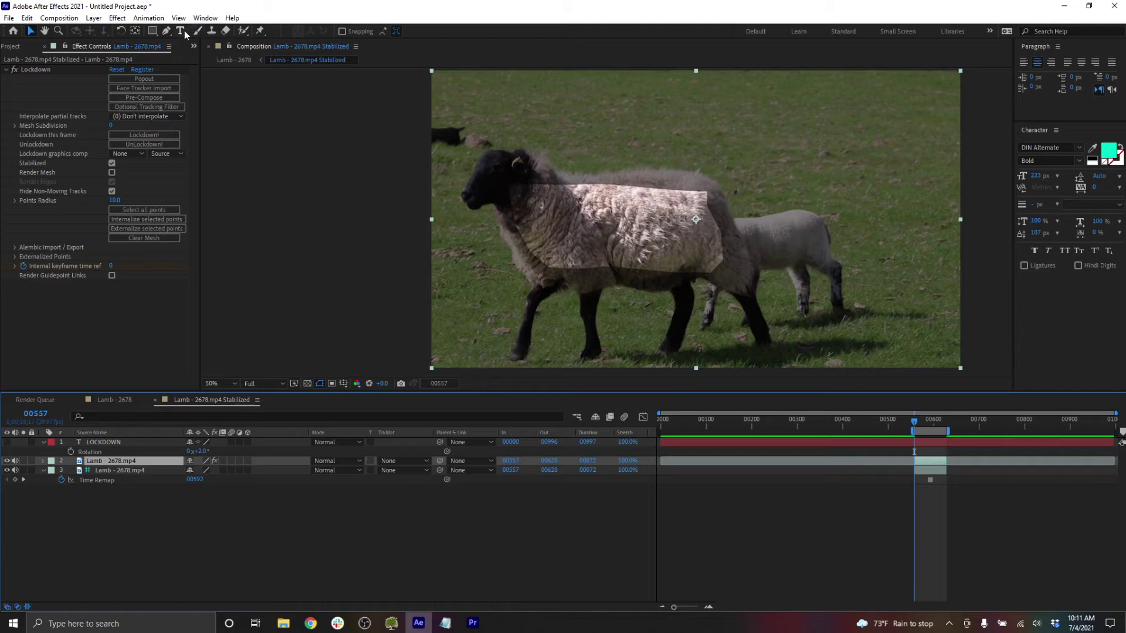
pyautogui.click(212, 31)
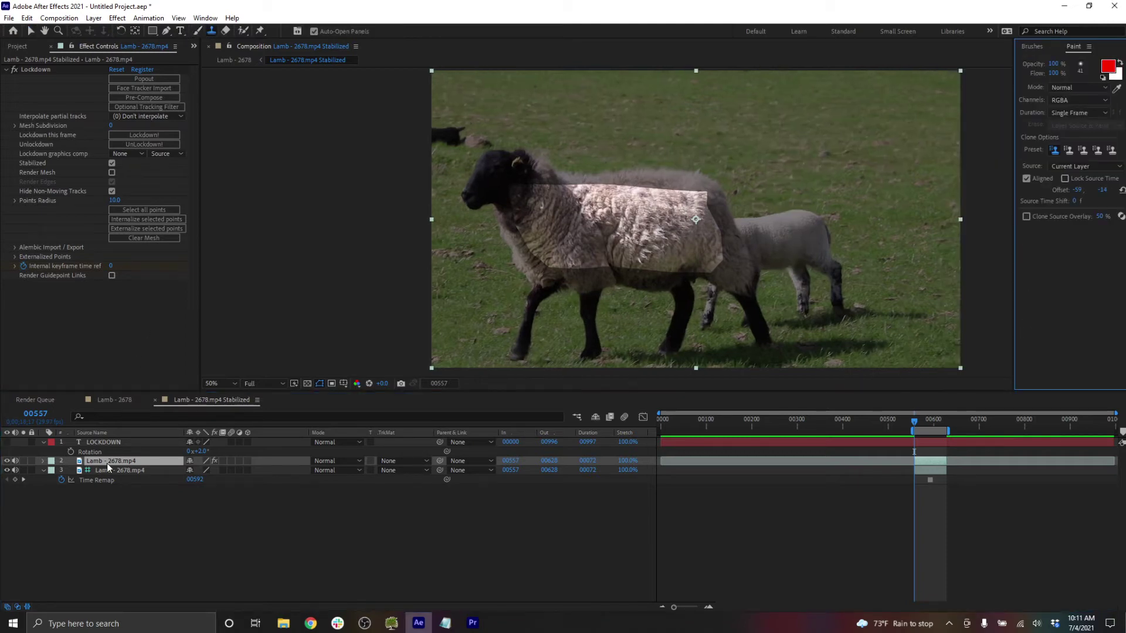
pyautogui.doubleClick(106, 464)
pyautogui.moveTo(933, 220); pyautogui.dragTo(475, 199)
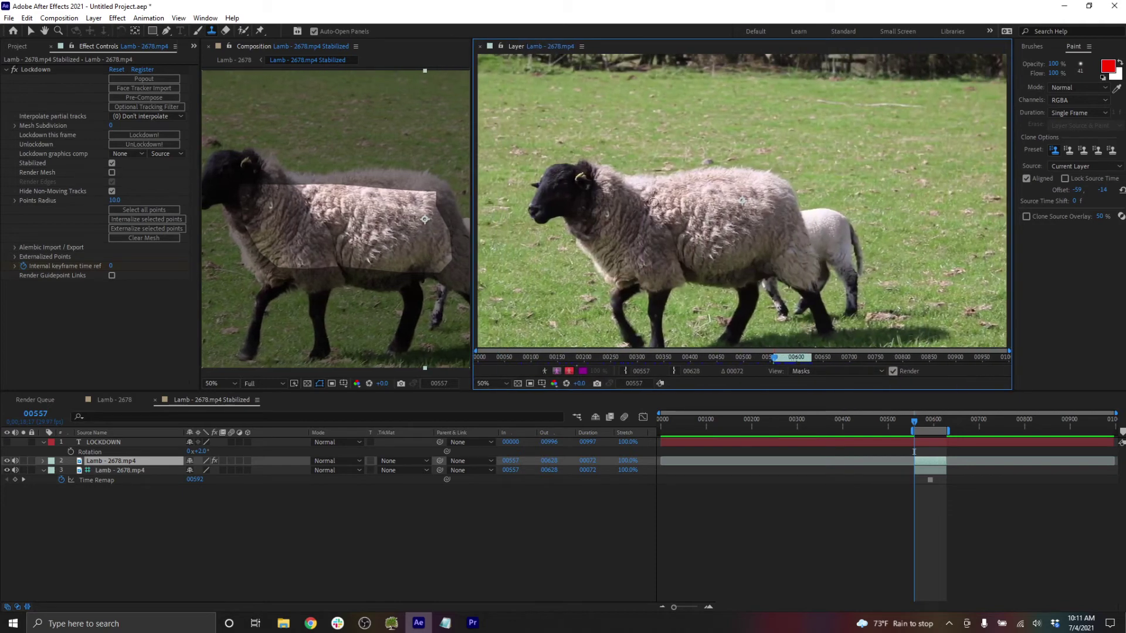
pyautogui.moveTo(665, 195)
pyautogui.mouseDown()
pyautogui.moveTo(701, 255)
pyautogui.moveTo(696, 219)
pyautogui.moveTo(716, 181)
pyautogui.moveTo(690, 166)
pyautogui.moveTo(696, 239)
pyautogui.moveTo(732, 132)
pyautogui.moveTo(685, 284)
pyautogui.mouseUp()
pyautogui.press('.')
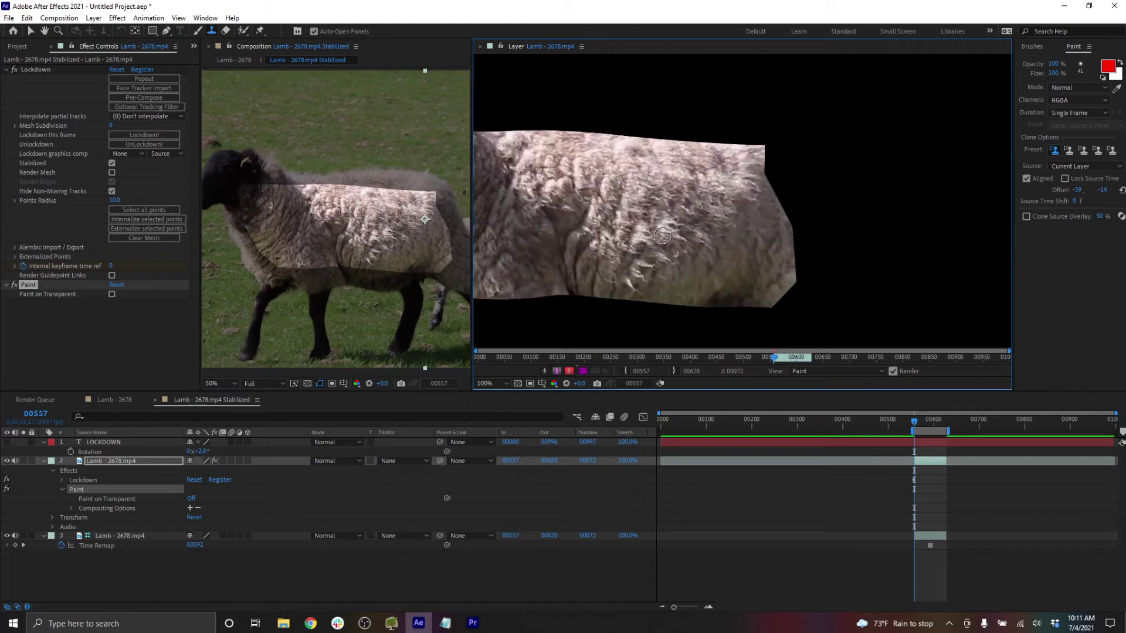
pyautogui.moveTo(616, 203); pyautogui.dragTo(731, 238)
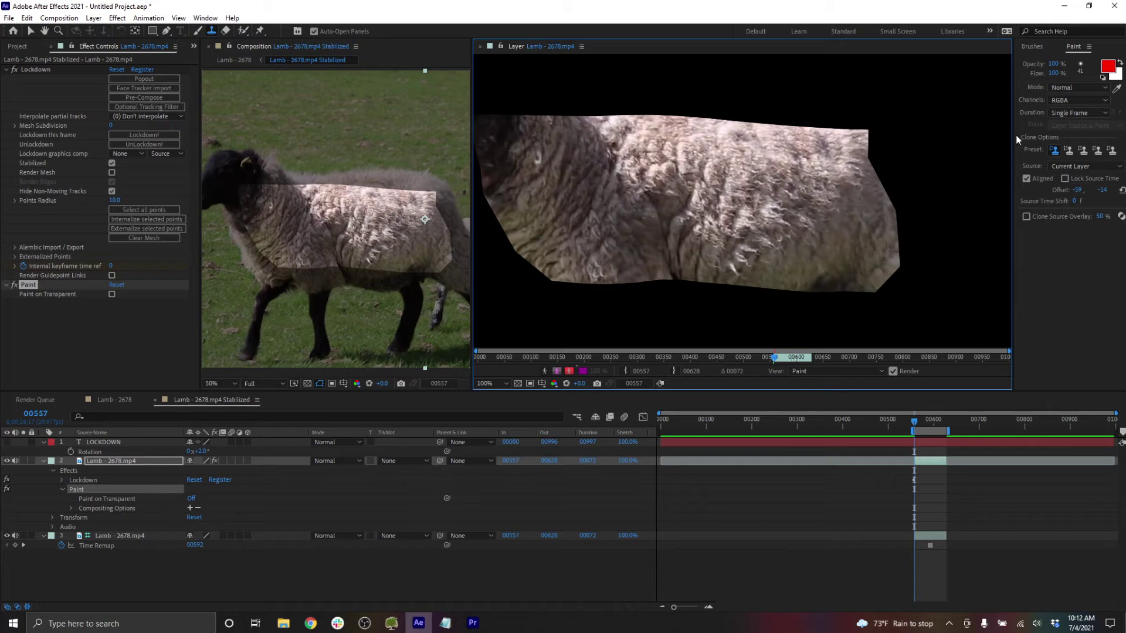
# - Set the paint duration to Constant and clone neighbouring wool over the bright tufts on the sheep's flank
pyautogui.click(1072, 112)
pyautogui.click(1072, 123)
pyautogui.keyDown('alt'); pyautogui.click(715, 258); pyautogui.keyUp('alt')
pyautogui.moveTo(733, 269)
pyautogui.mouseDown()
pyautogui.moveTo(749, 249)
pyautogui.moveTo(768, 251)
pyautogui.moveTo(748, 256)
pyautogui.mouseUp()
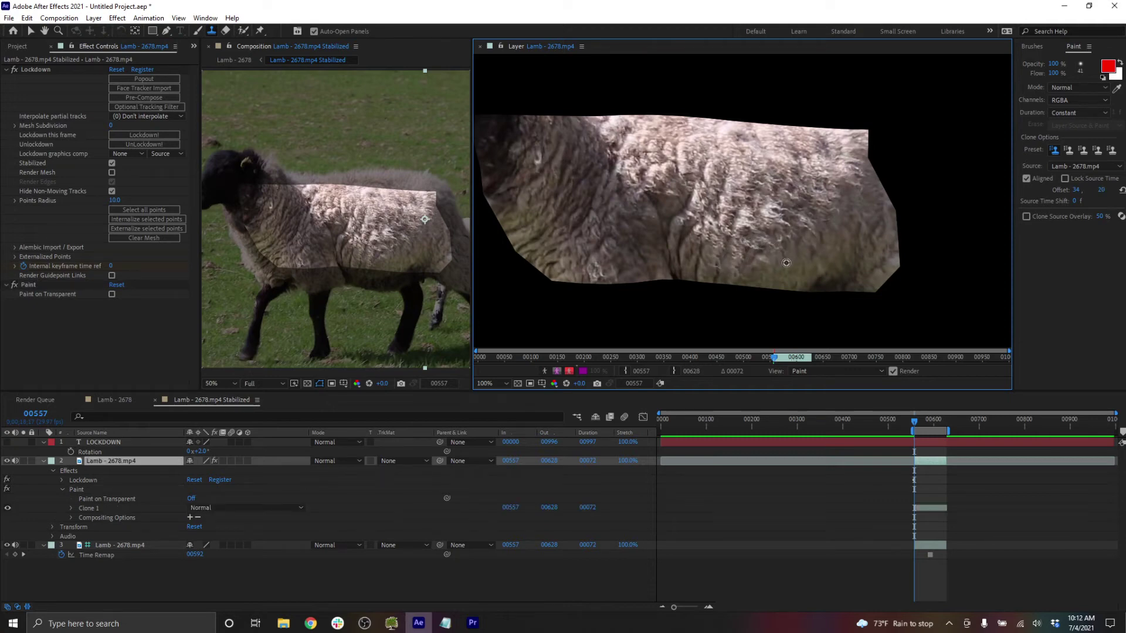
pyautogui.keyDown('alt'); pyautogui.click(781, 222); pyautogui.keyUp('alt')
pyautogui.moveTo(780, 184); pyautogui.dragTo(780, 212)
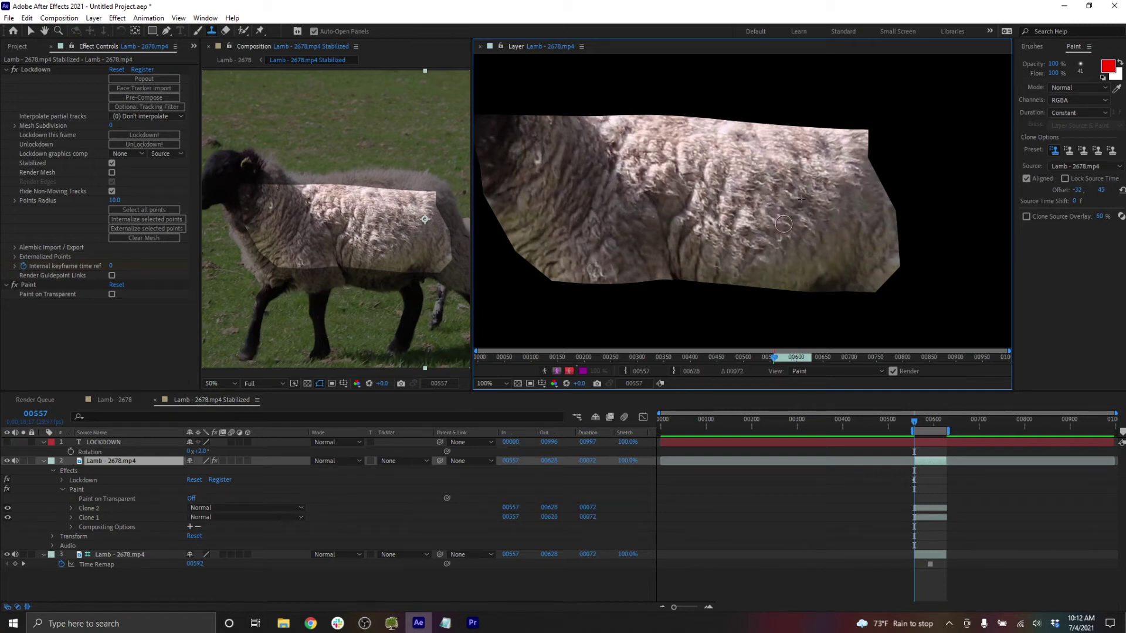
pyautogui.click(784, 224)
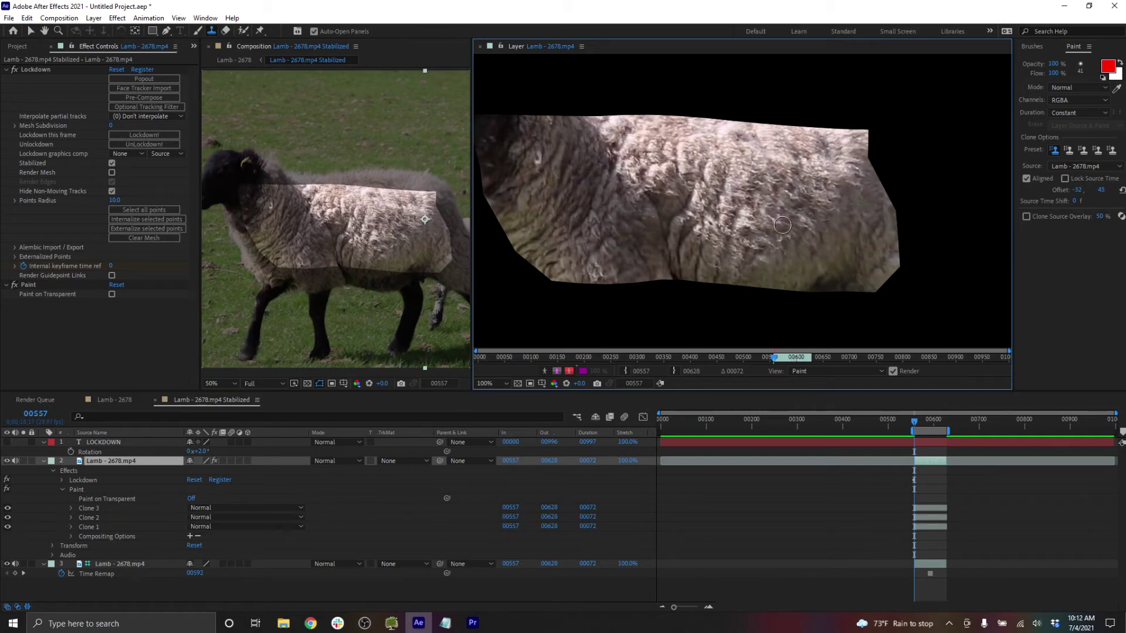
# - Compare the stabilized wool with the Paint effect off and on in the composition view, and preview the cloned area
pyautogui.click(479, 49)
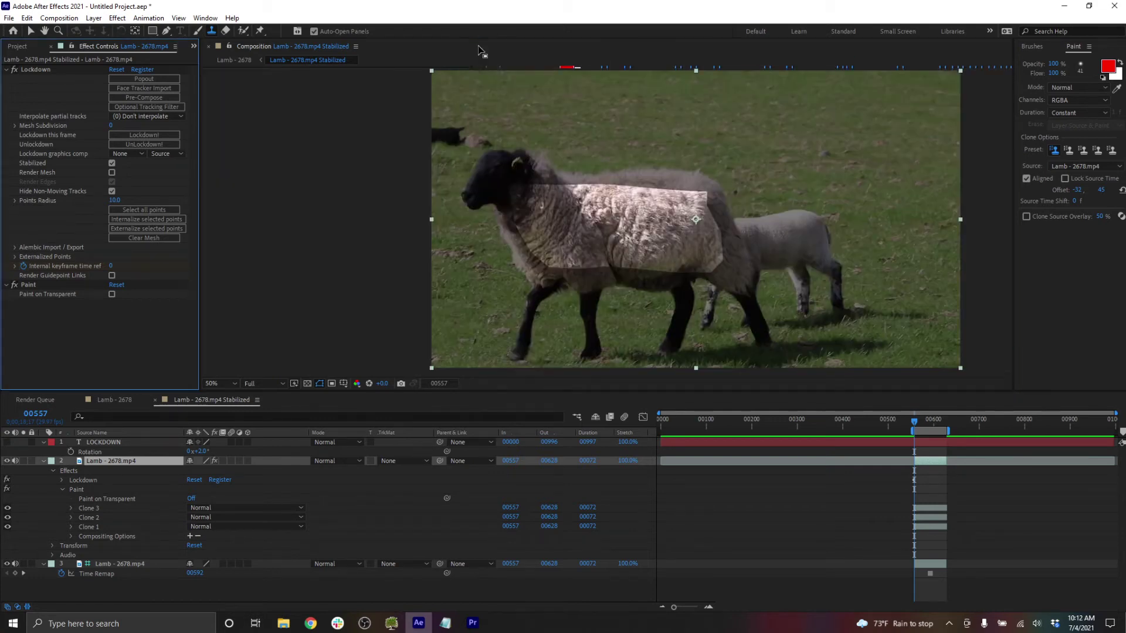
pyautogui.scroll(2, 584, 234)
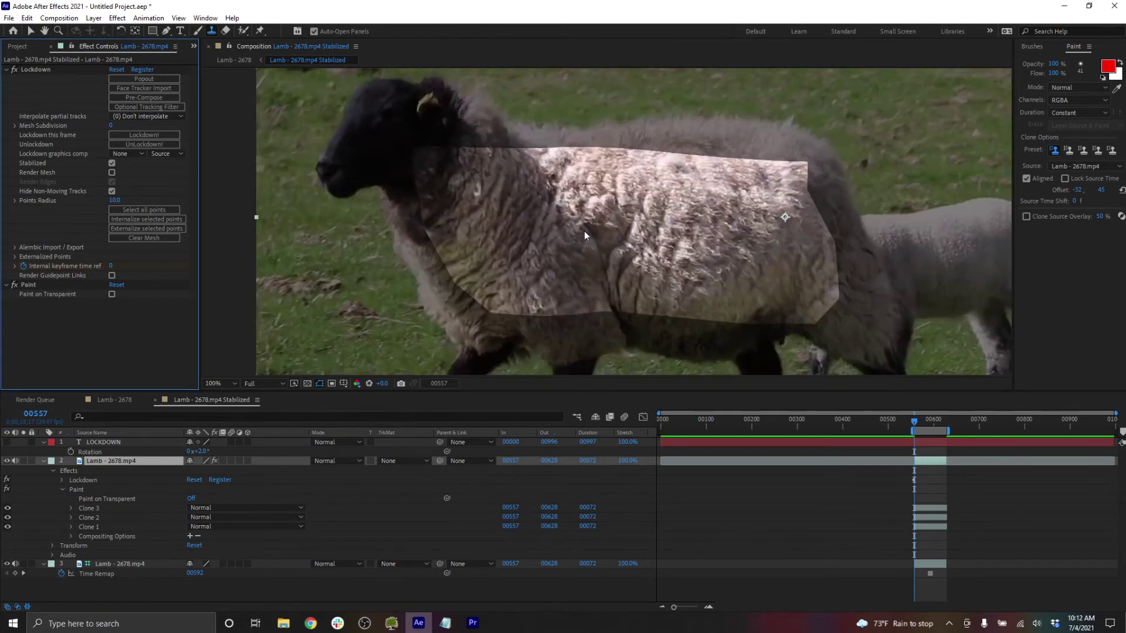
pyautogui.click(15, 285)
pyautogui.click(15, 286)
pyautogui.click(16, 286)
pyautogui.press('space')
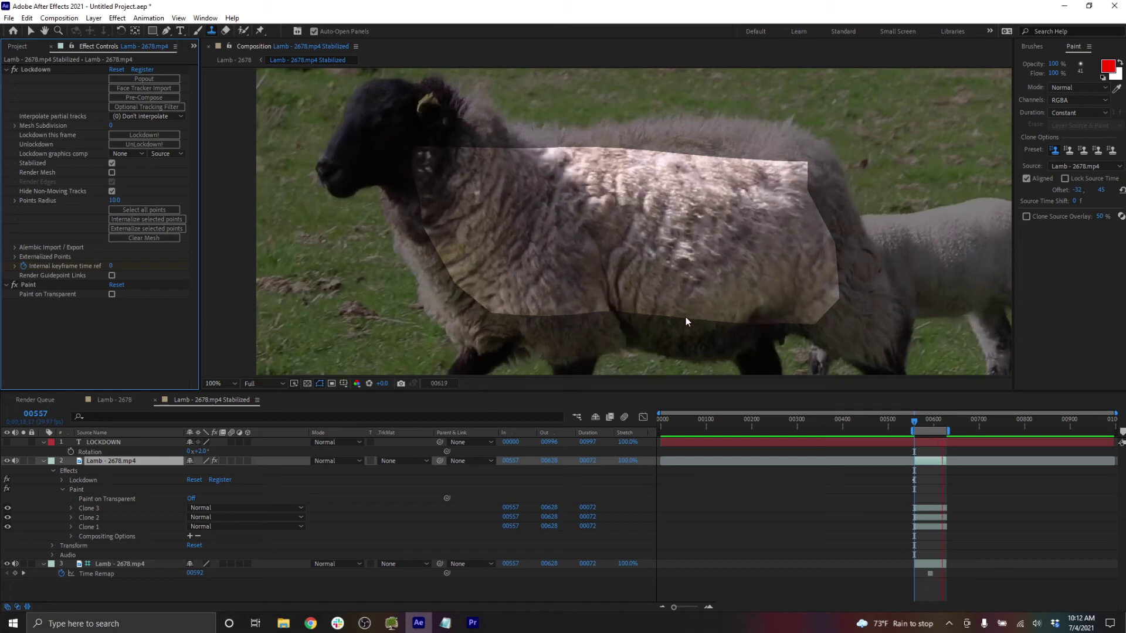
pyautogui.press('space')
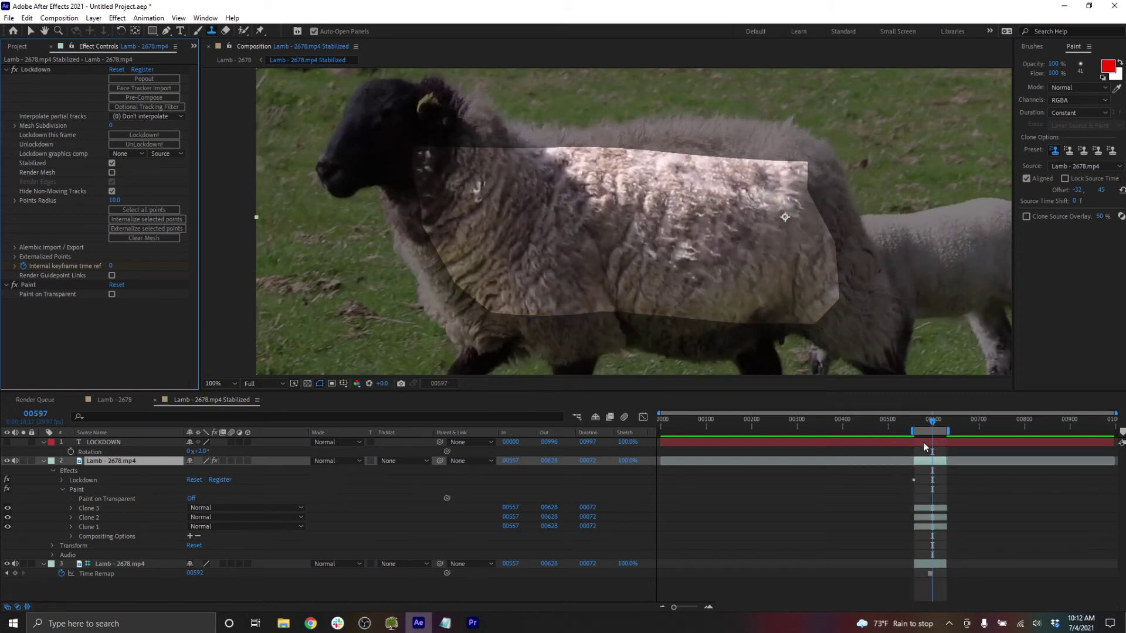
# - Return to the main Lamb - 2678 composition and set the Lockdown footage layer's blending mode to Normal
pyautogui.press('Tab')
pyautogui.click(702, 491)
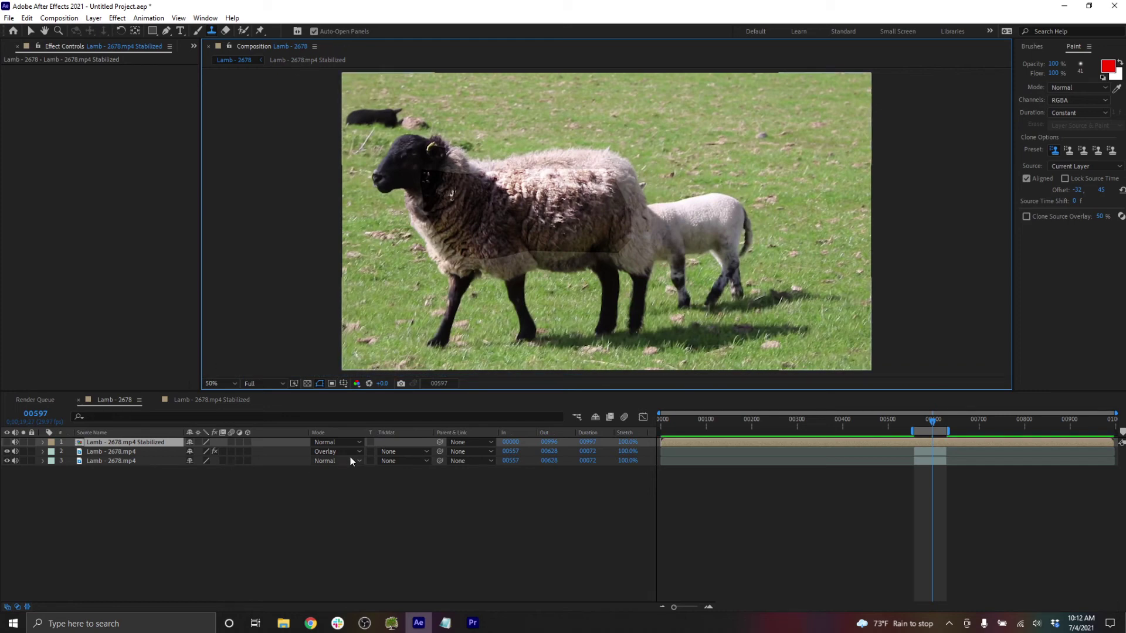
pyautogui.click(351, 452)
pyautogui.click(369, 129)
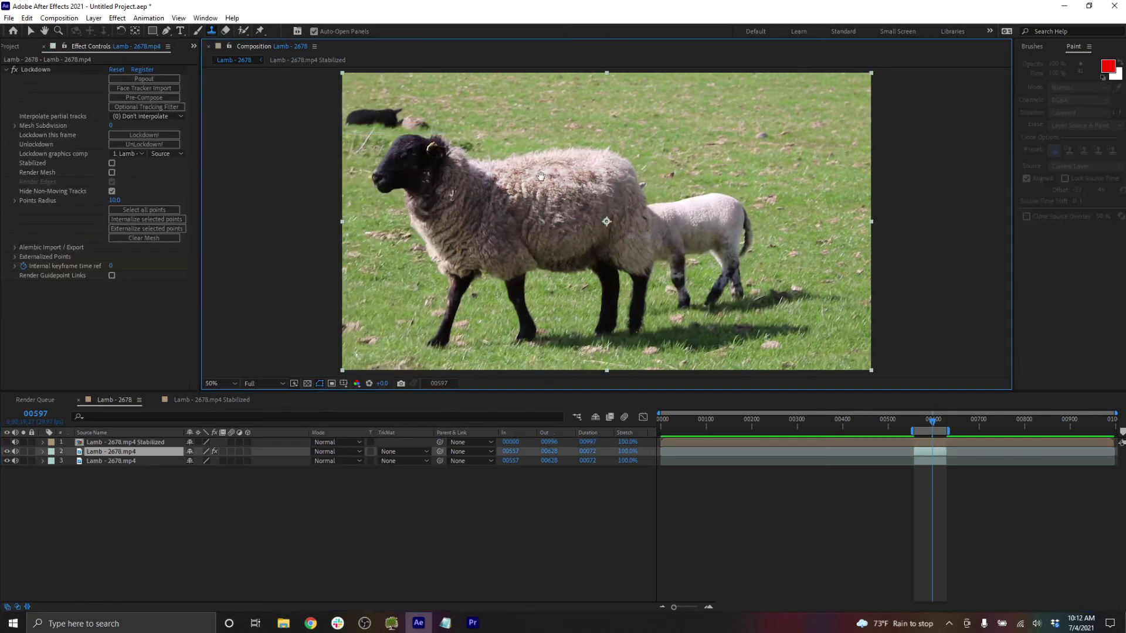
# - Preview the cloned wool tracked onto the walking sheep at 100% magnification
pyautogui.scroll(2, 624, 177)
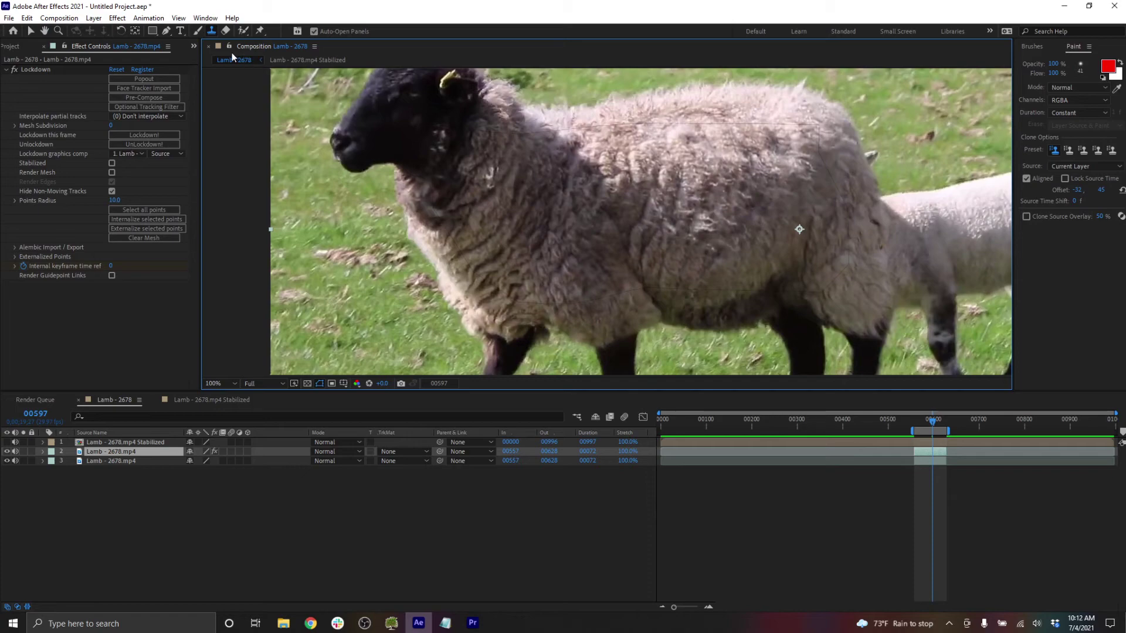
pyautogui.press('space')
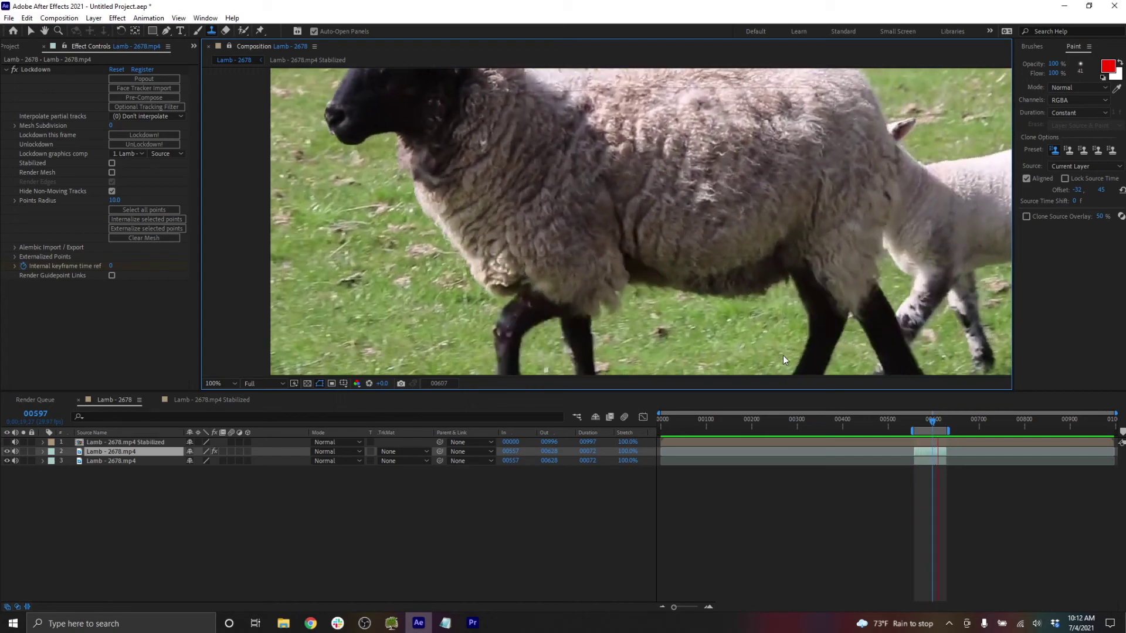
pyautogui.press('v')
# - Lock the Lamb - 2678 viewer, dock the Stabilized composition in a second viewer beside it and select its Paint effect
pyautogui.click(430, 266)
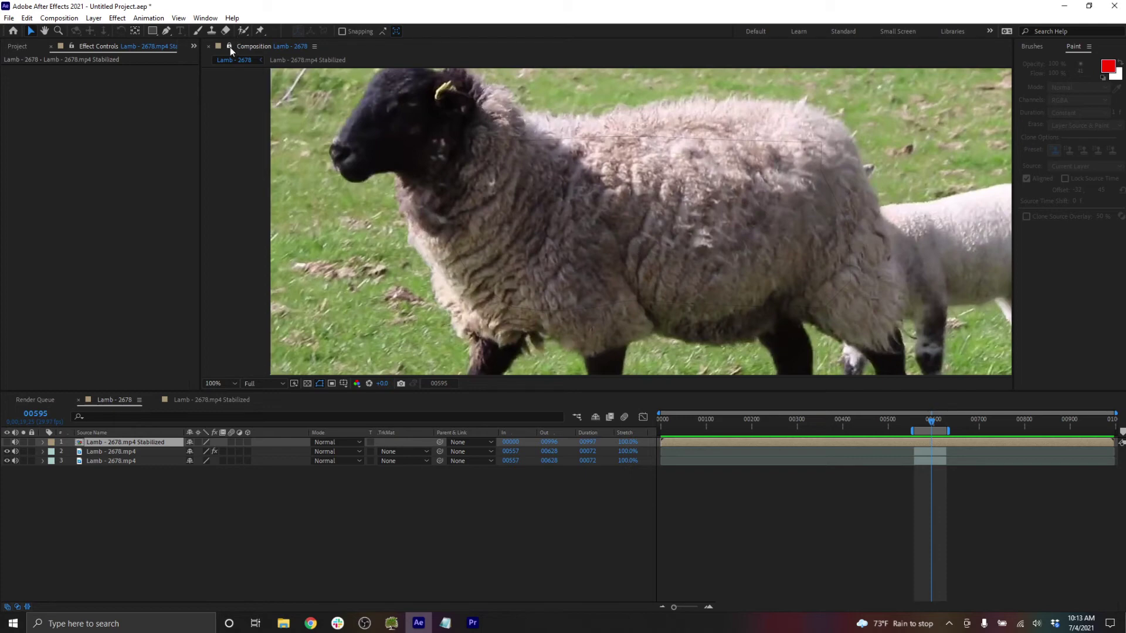
pyautogui.doubleClick(163, 443)
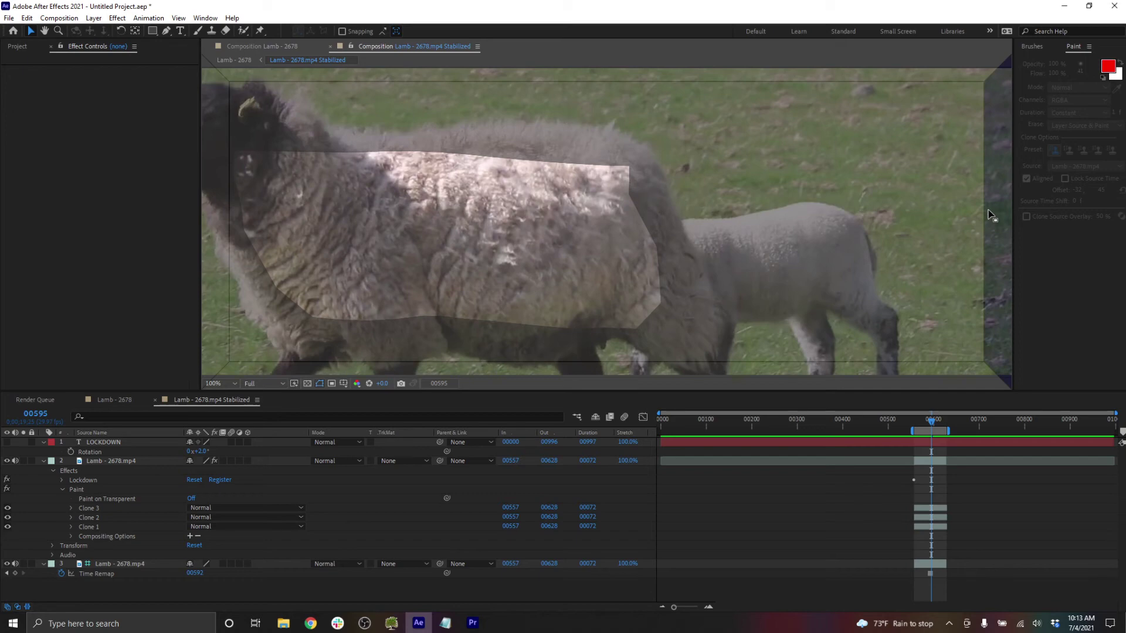
pyautogui.moveTo(991, 215); pyautogui.dragTo(992, 215)
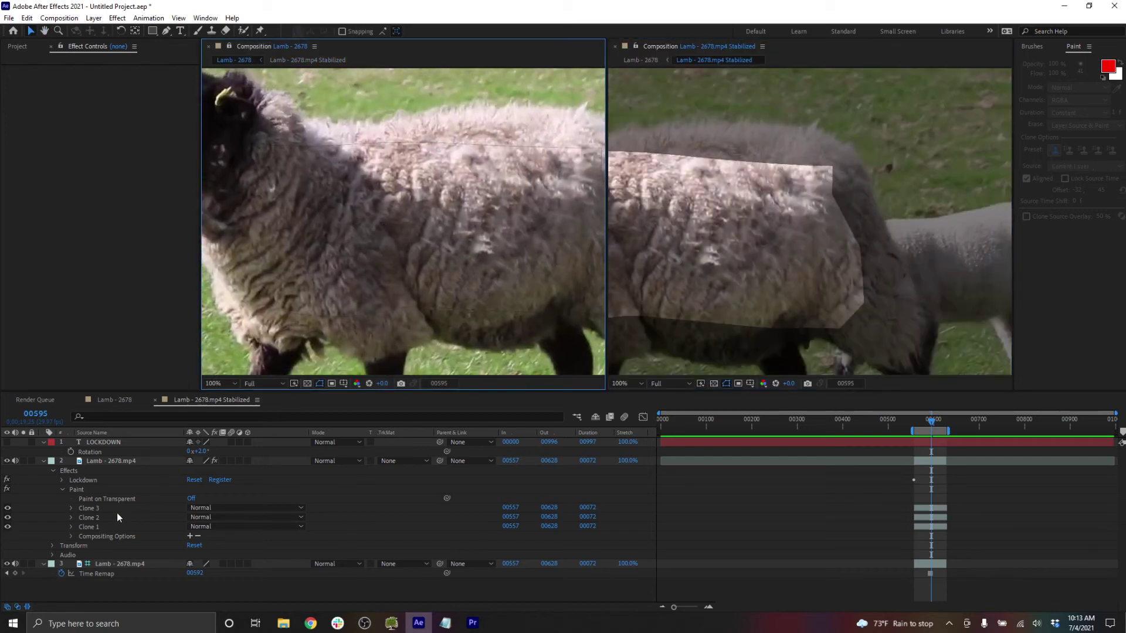
pyautogui.click(91, 492)
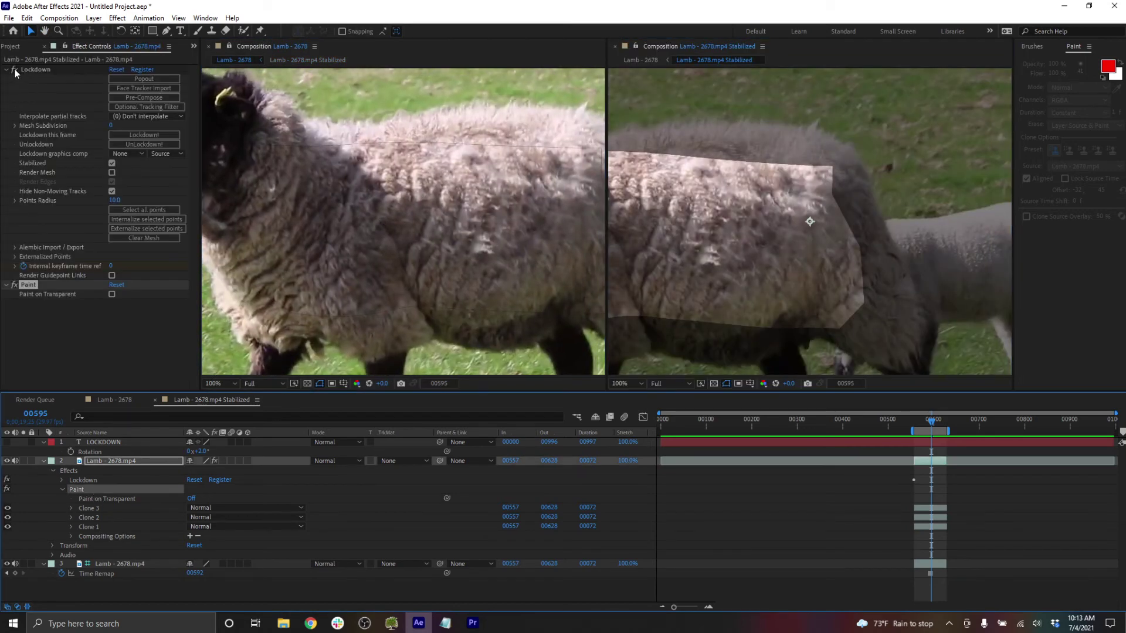
# - Compare the Paint effect off and on at frames 595 and 580 in both viewers, and view frame 590 with it on
pyautogui.click(14, 285)
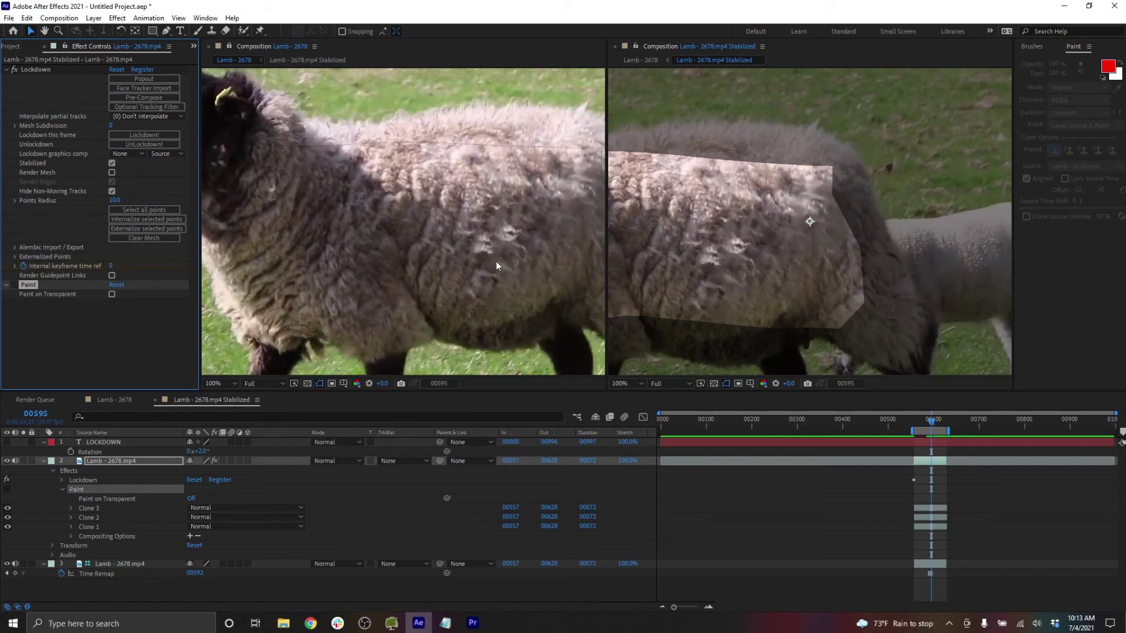
pyautogui.click(926, 421)
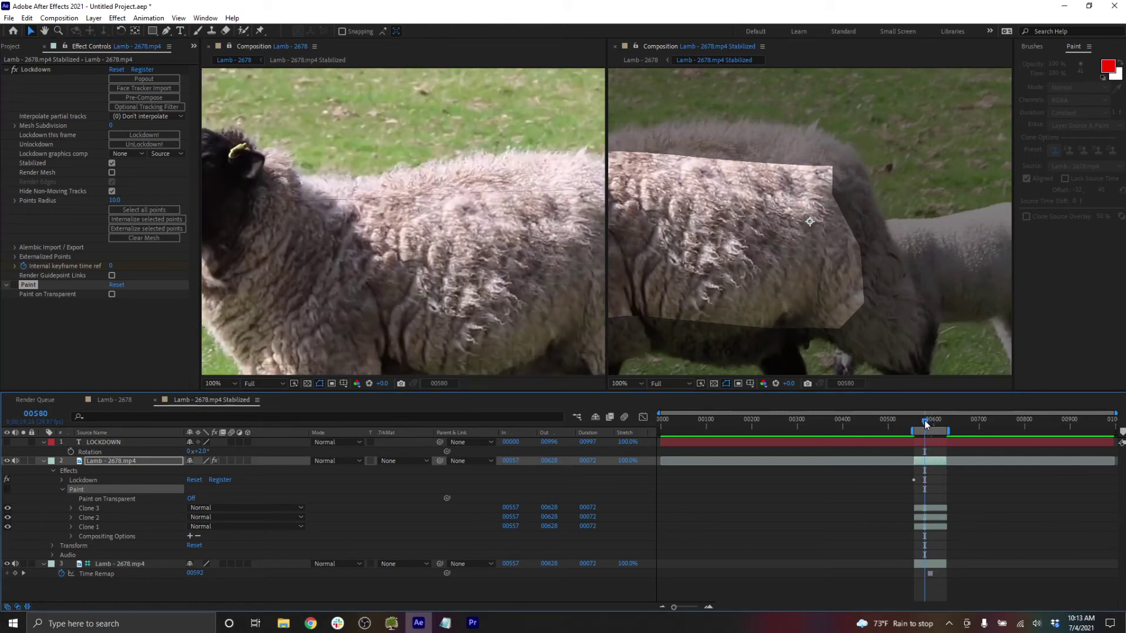
pyautogui.click(15, 285)
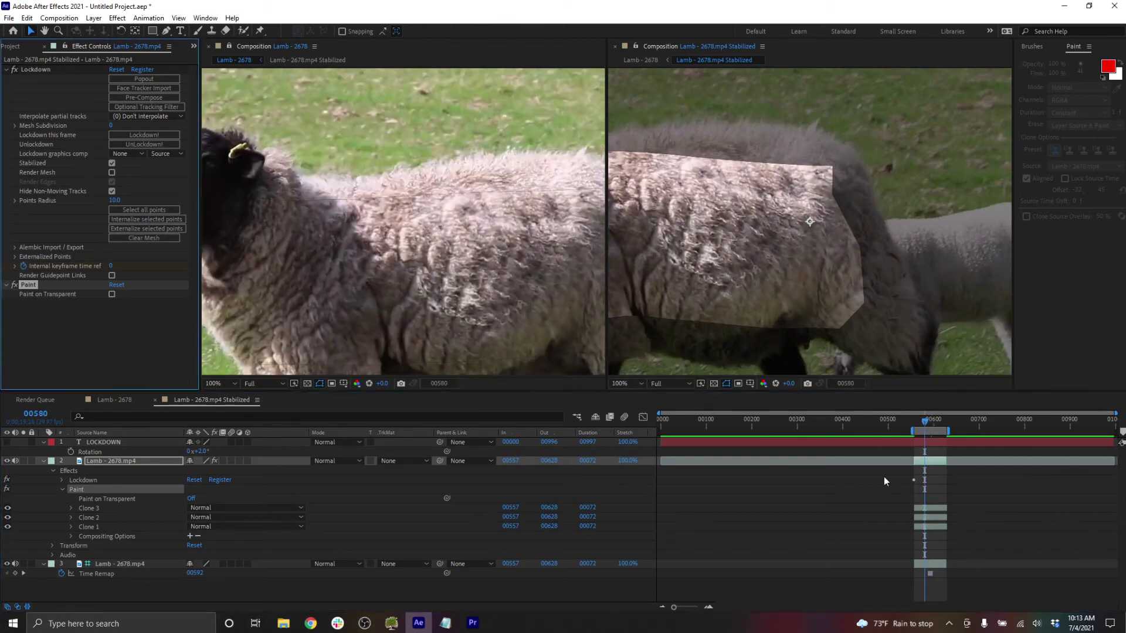
pyautogui.click(931, 423)
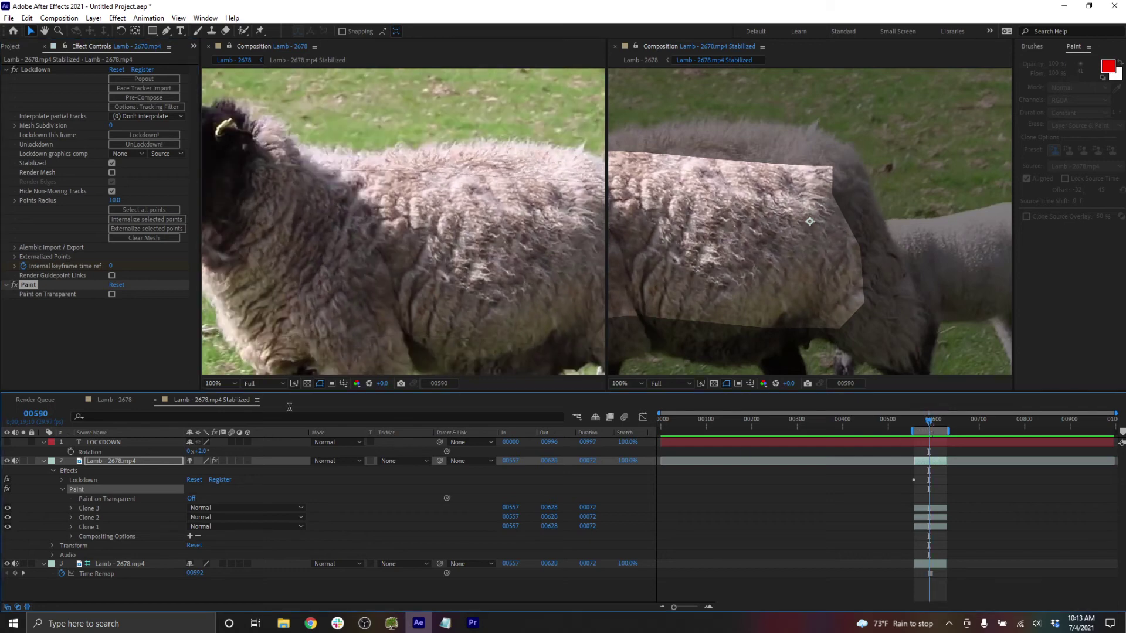
# - Apply Simple Choker to the upper Lamb - 2678.mp4 layer in the Stabilized composition and set Choke Matte to 3.00 to trim the patch edge
pyautogui.scroll(1, 434, 243)
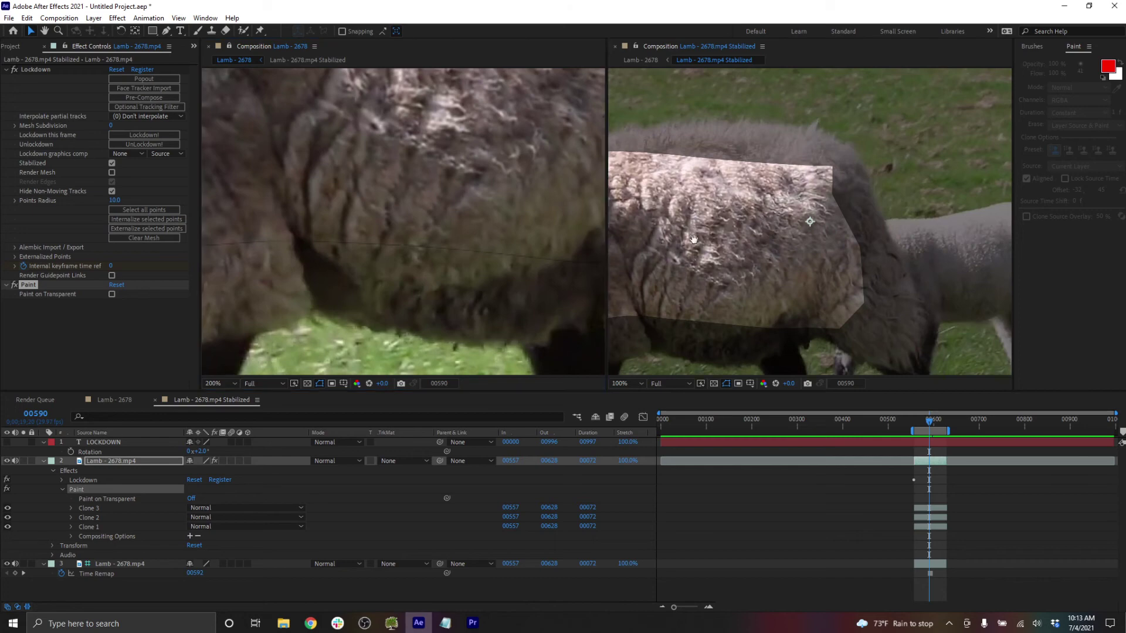
pyautogui.scroll(2, 860, 251)
pyautogui.press('v')
pyautogui.scroll(-2, 860, 248)
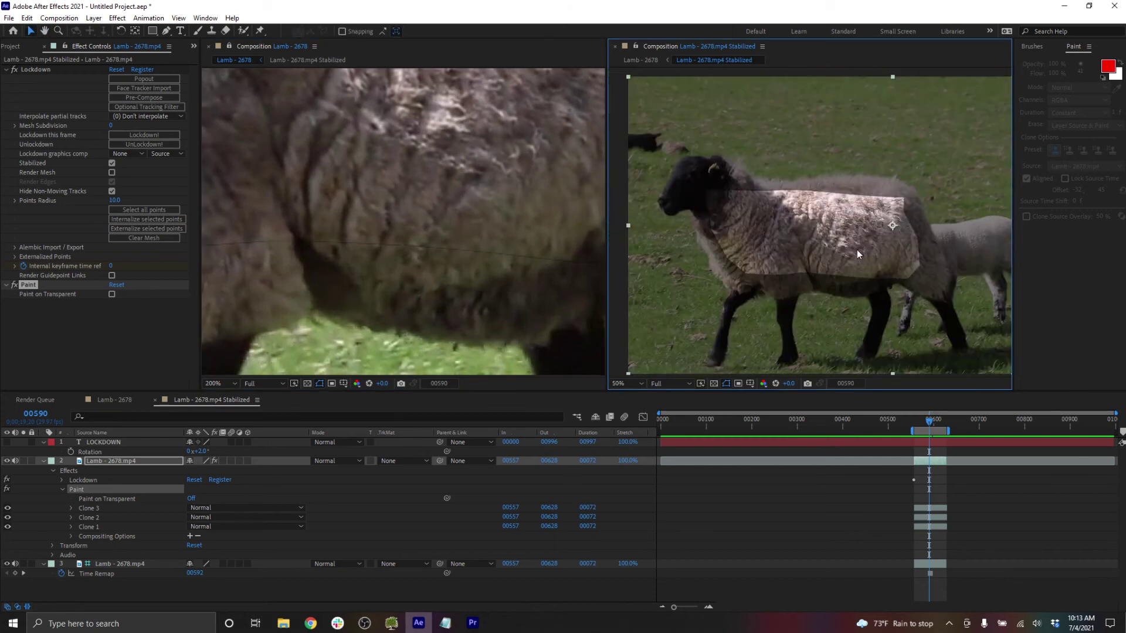
pyautogui.scroll(2, 841, 254)
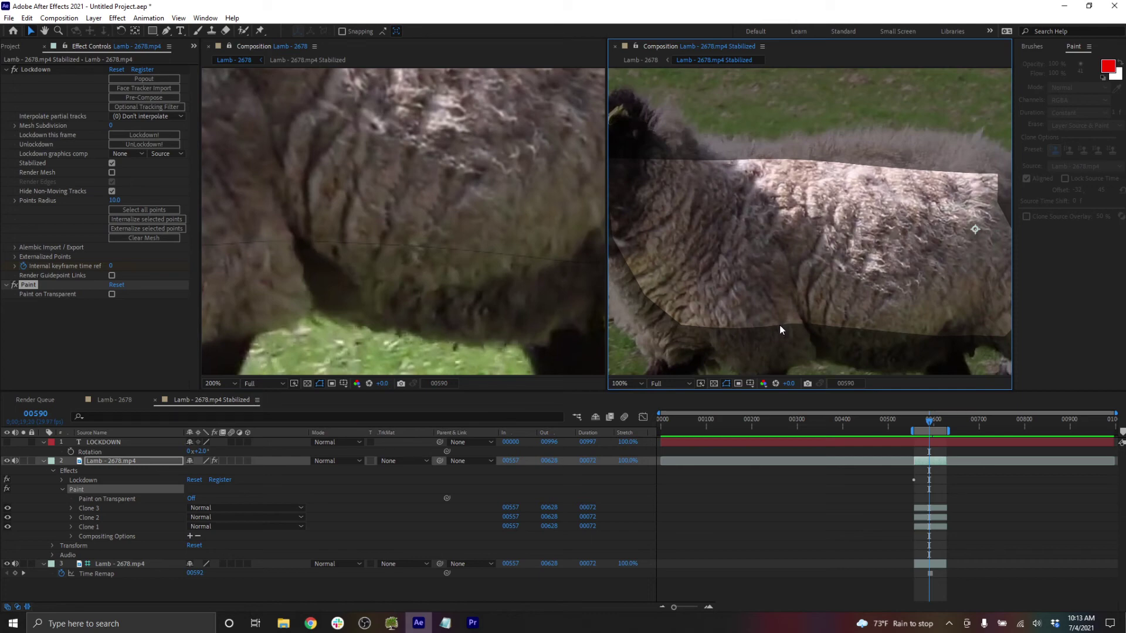
pyautogui.click(142, 458)
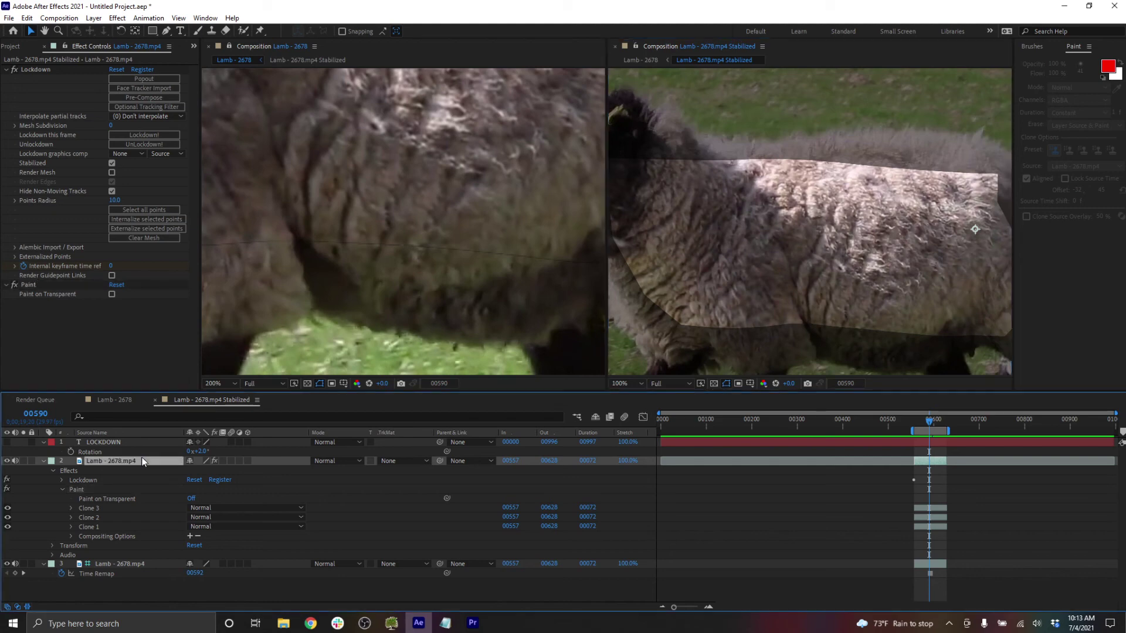
pyautogui.click(119, 17)
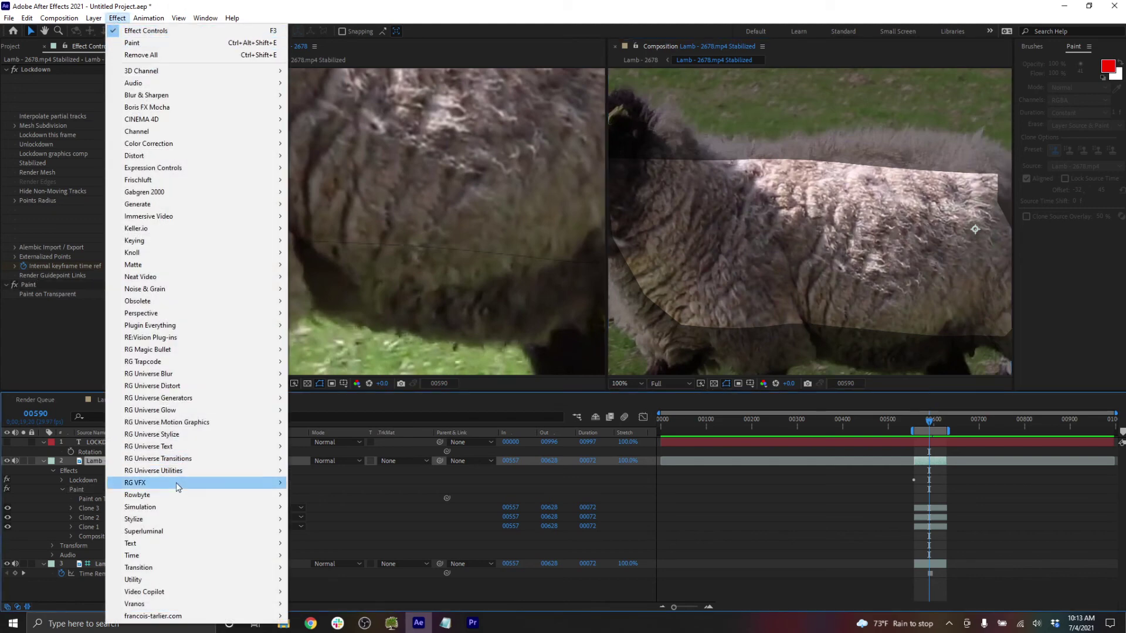
pyautogui.moveTo(188, 266)
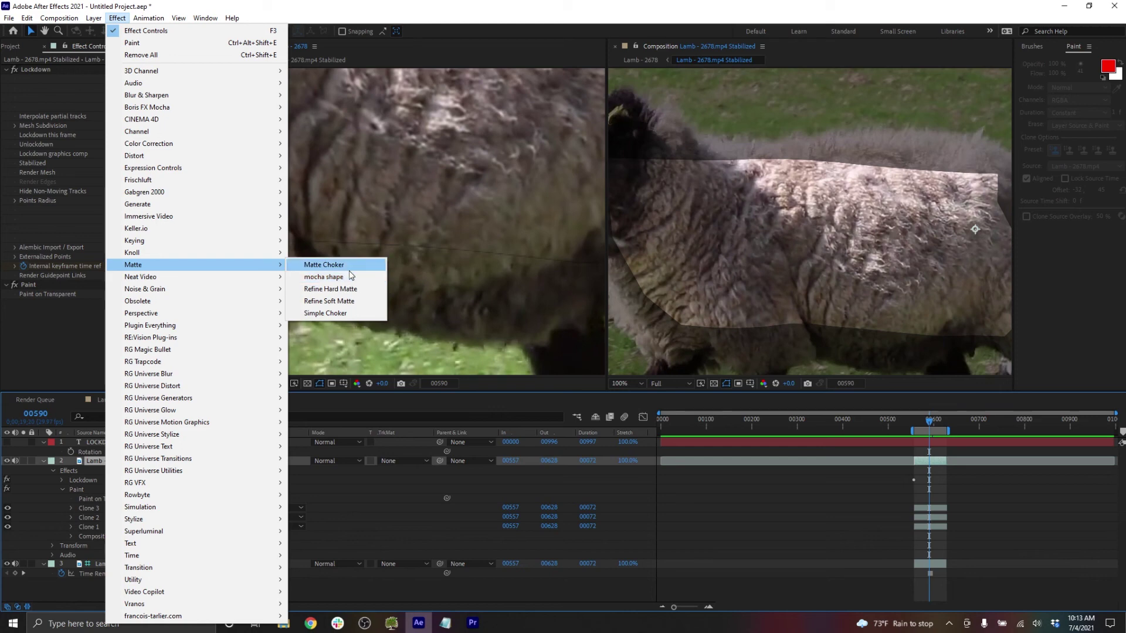
pyautogui.click(349, 314)
pyautogui.click(119, 323)
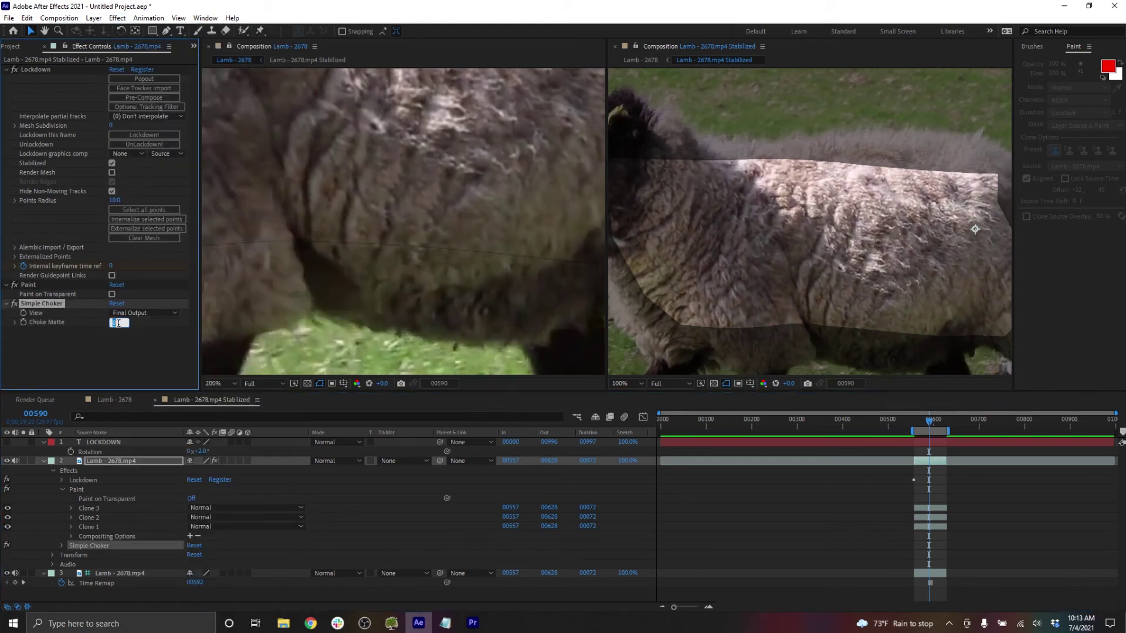
pyautogui.press('Return')
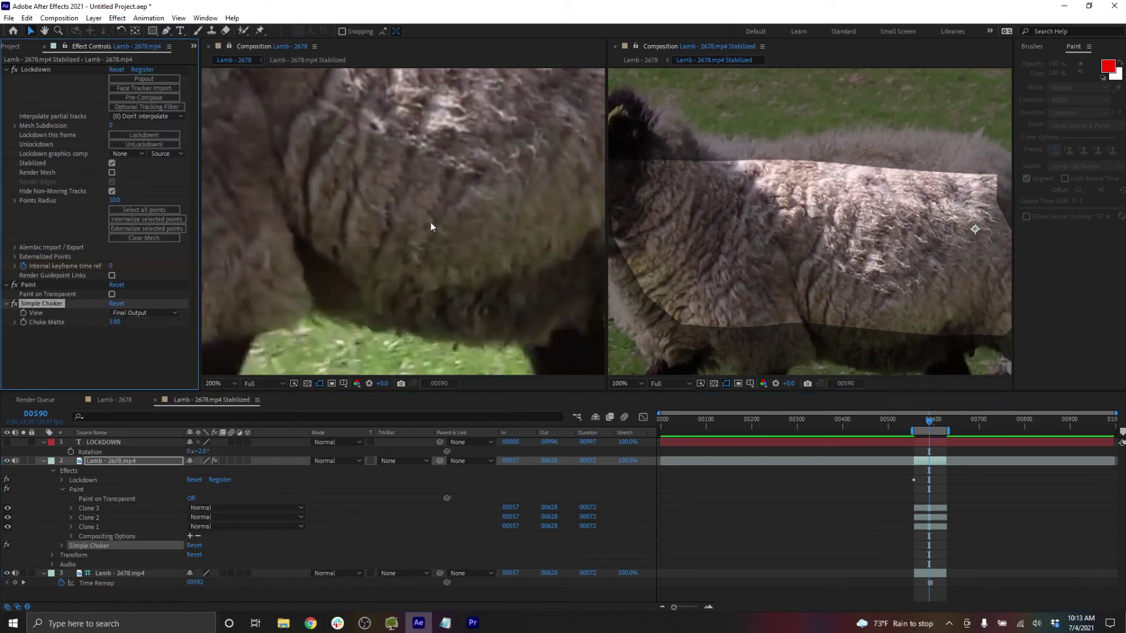
# - Close the Stabilized viewer, preview the main Lamb - 2678 composition at 100%, and enlarge its viewer to show the whole sheep
pyautogui.click(614, 46)
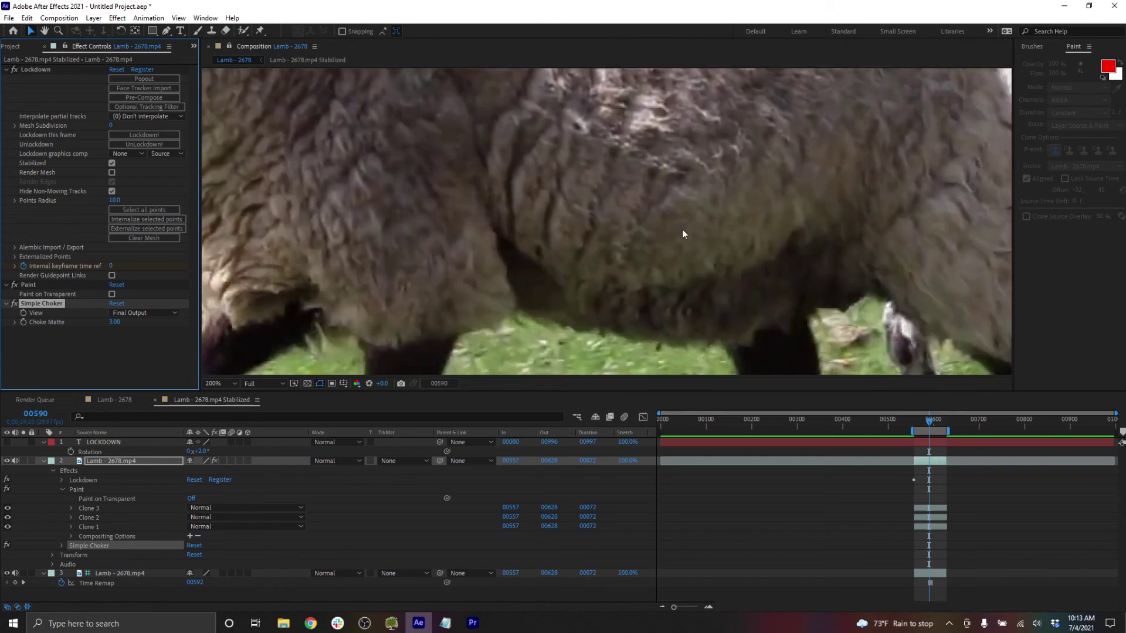
pyautogui.scroll(-1, 669, 217)
pyautogui.click(657, 256)
pyautogui.press('space')
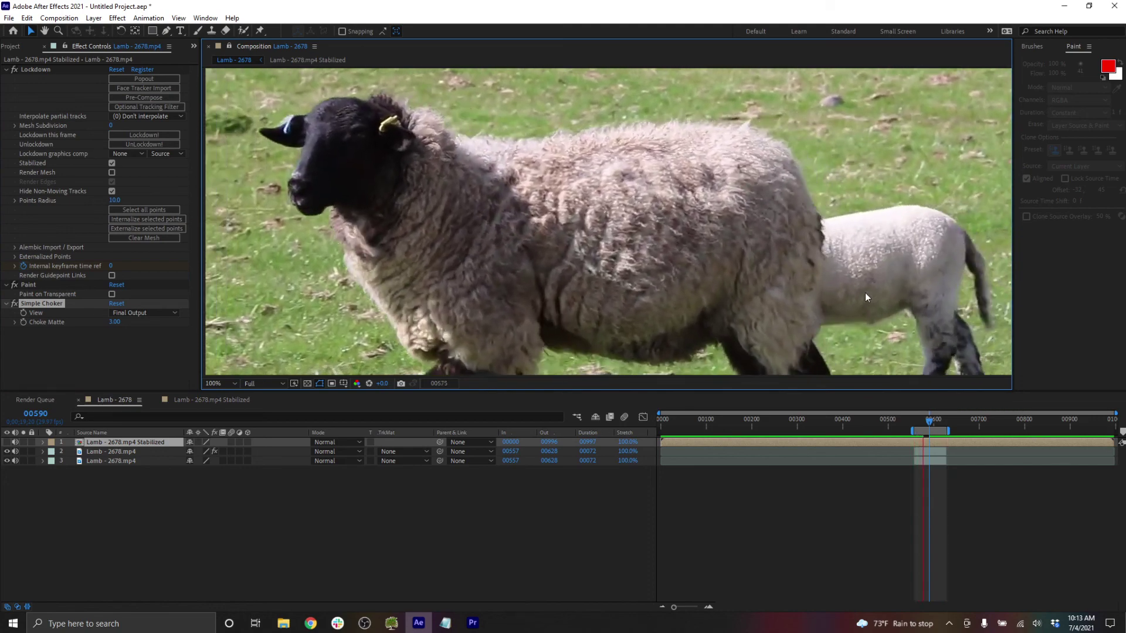
pyautogui.moveTo(915, 391); pyautogui.dragTo(939, 507)
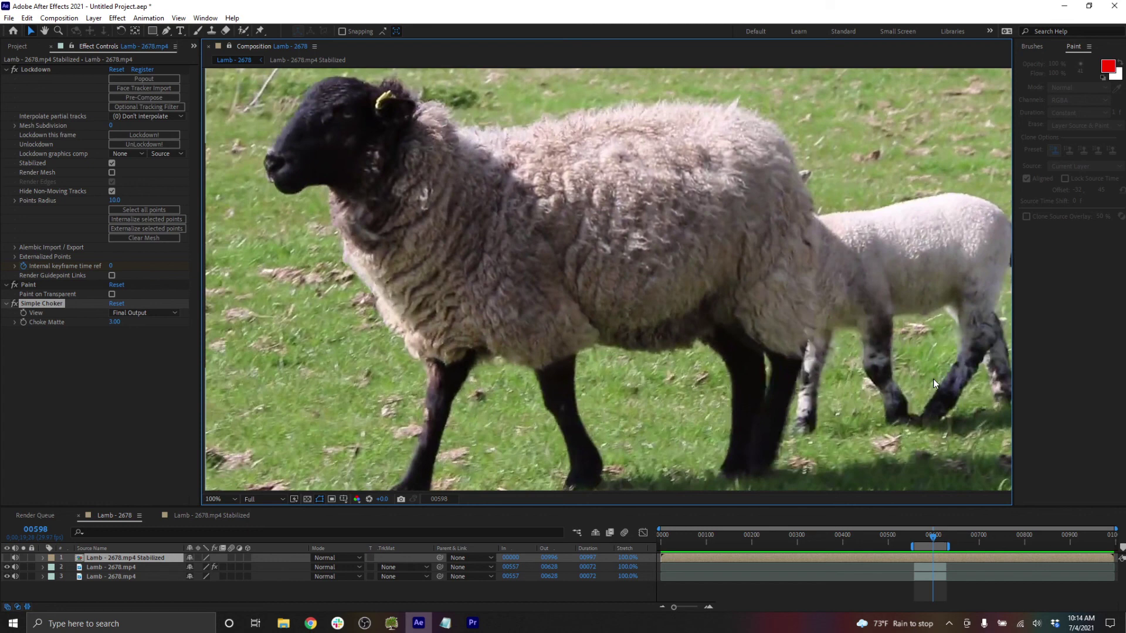